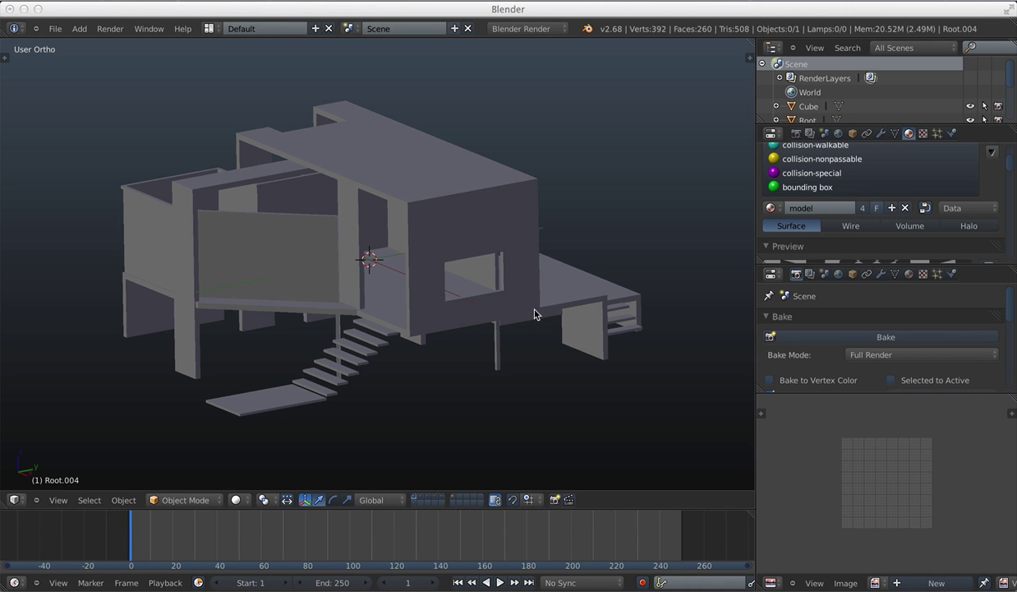
Orbit, pan and zoom around the building to look down on it from above
{"action": "middle_click_drag", "start_coordinate": [506, 296], "coordinate": [555, 274]}
{"action": "middle_click_drag", "start_coordinate": [398, 368], "coordinate": [361, 109]}
{"action": "middle_click_drag", "start_coordinate": [343, 146], "coordinate": [475, 179], "text": "shift"}
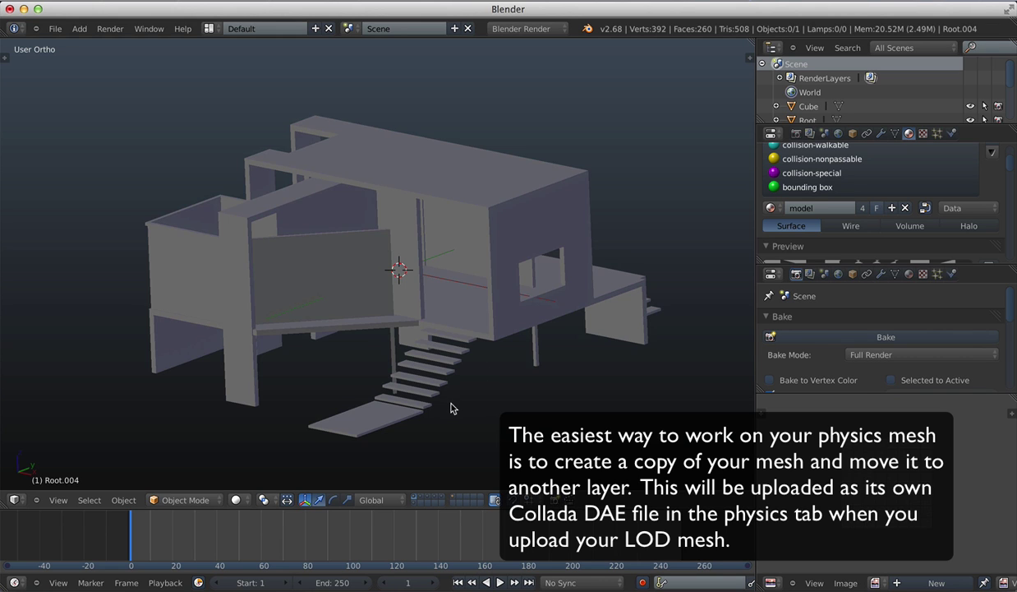
{"action": "middle_click_drag", "start_coordinate": [452, 411], "coordinate": [502, 355]}
{"action": "scroll", "coordinate": [501, 355], "scroll_direction": "up", "scroll_amount": 2}
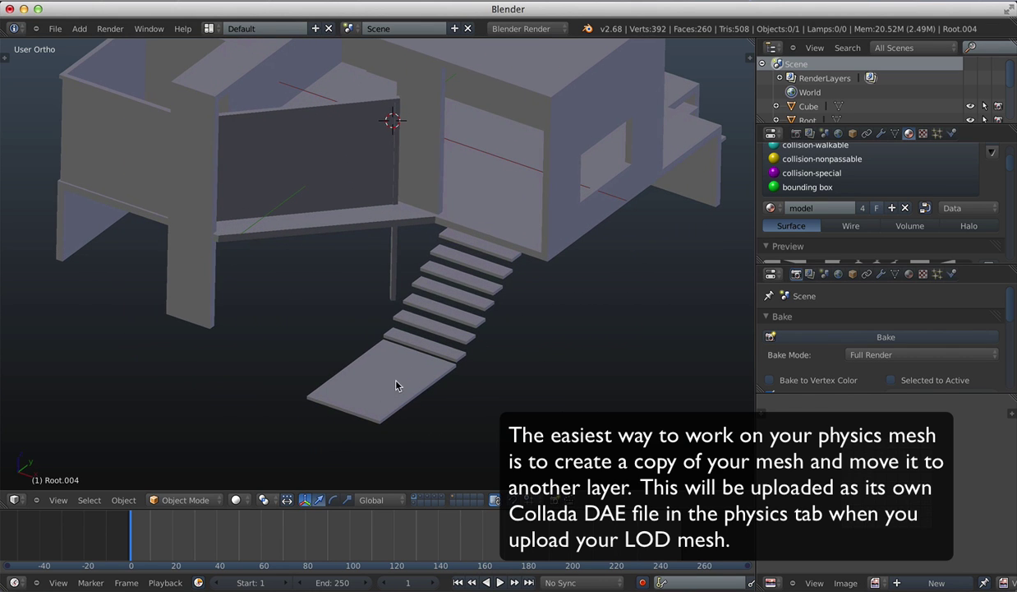
{"action": "mouse_move", "coordinate": [440, 353]}
{"action": "middle_mouse_down"}
{"action": "mouse_move", "coordinate": [464, 331]}
{"action": "mouse_move", "coordinate": [445, 354]}
{"action": "middle_mouse_up"}
{"action": "middle_click_drag", "start_coordinate": [481, 245], "coordinate": [473, 318]}
{"action": "scroll", "coordinate": [484, 286], "scroll_direction": "up", "scroll_amount": 3}
Orbit to inspect the window wall, stairs and sides of the house from lower angles
{"action": "middle_click_drag", "start_coordinate": [485, 281], "coordinate": [509, 204]}
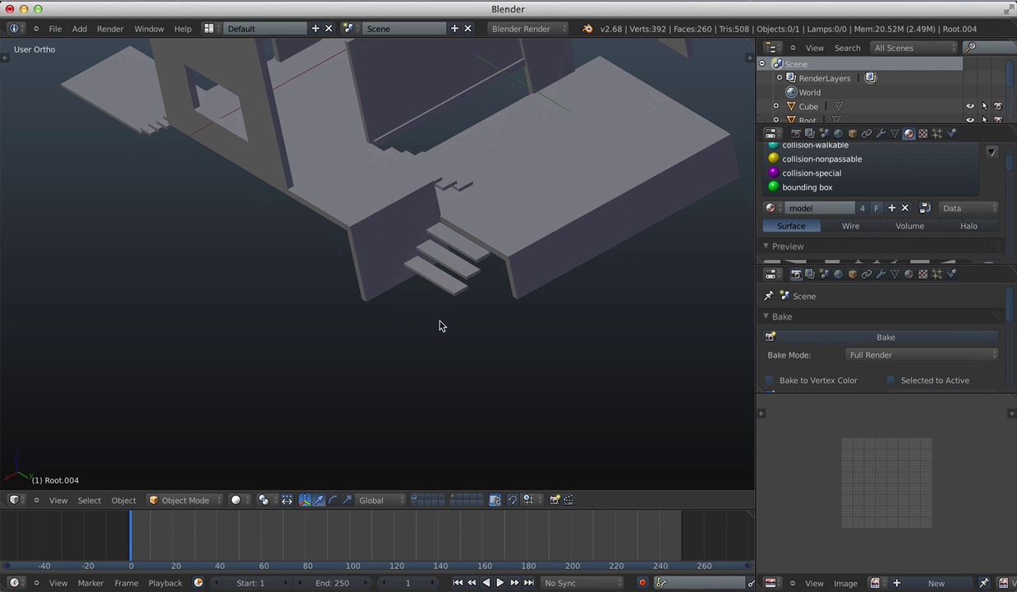
{"action": "middle_click_drag", "start_coordinate": [456, 270], "coordinate": [504, 279]}
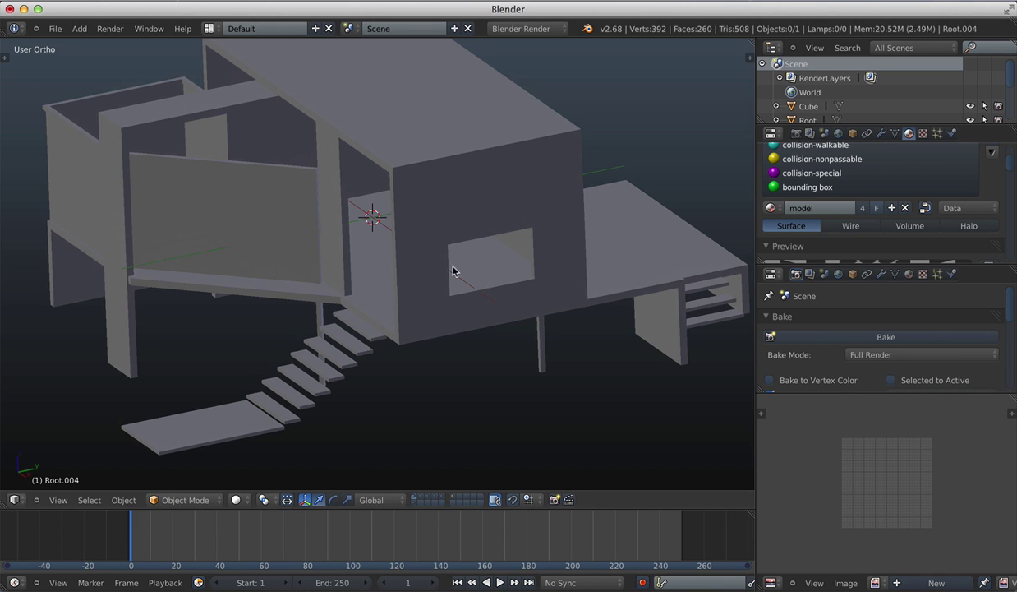
{"action": "middle_click_drag", "start_coordinate": [443, 223], "coordinate": [490, 302], "text": "shift"}
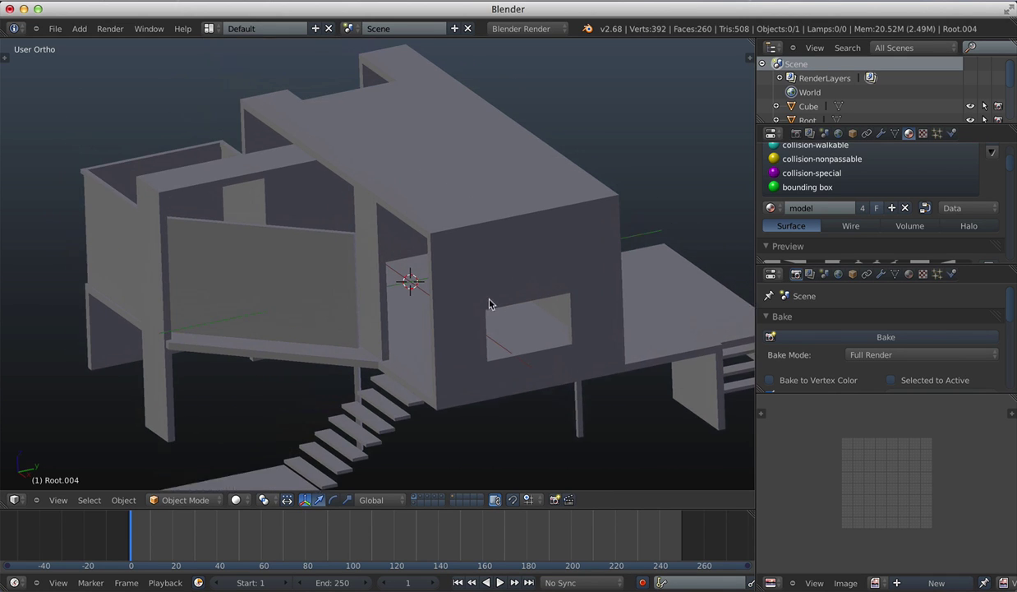
{"action": "middle_click_drag", "start_coordinate": [378, 287], "coordinate": [426, 291]}
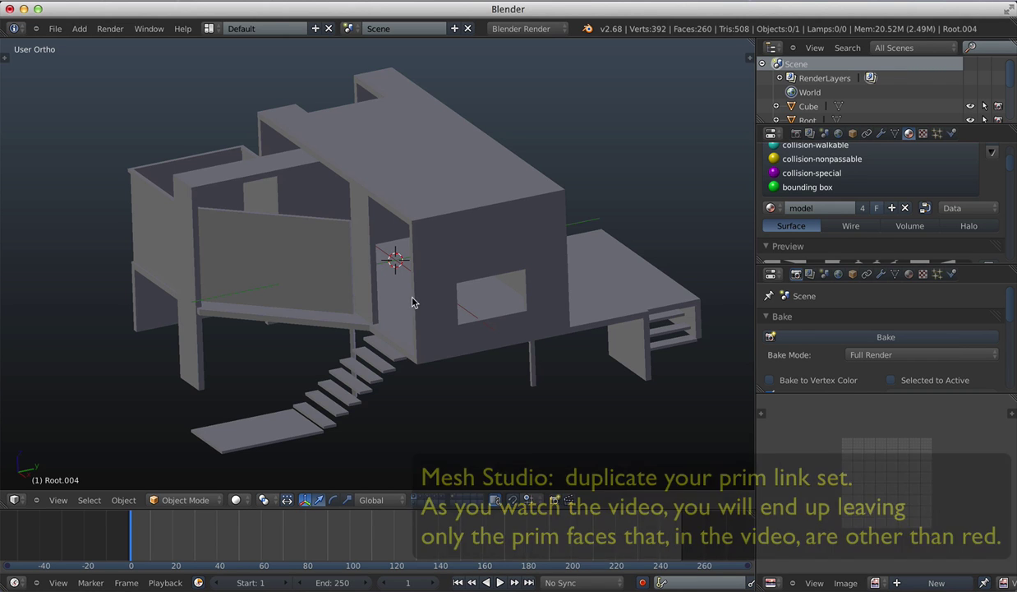
{"action": "middle_click_drag", "start_coordinate": [414, 301], "coordinate": [426, 323]}
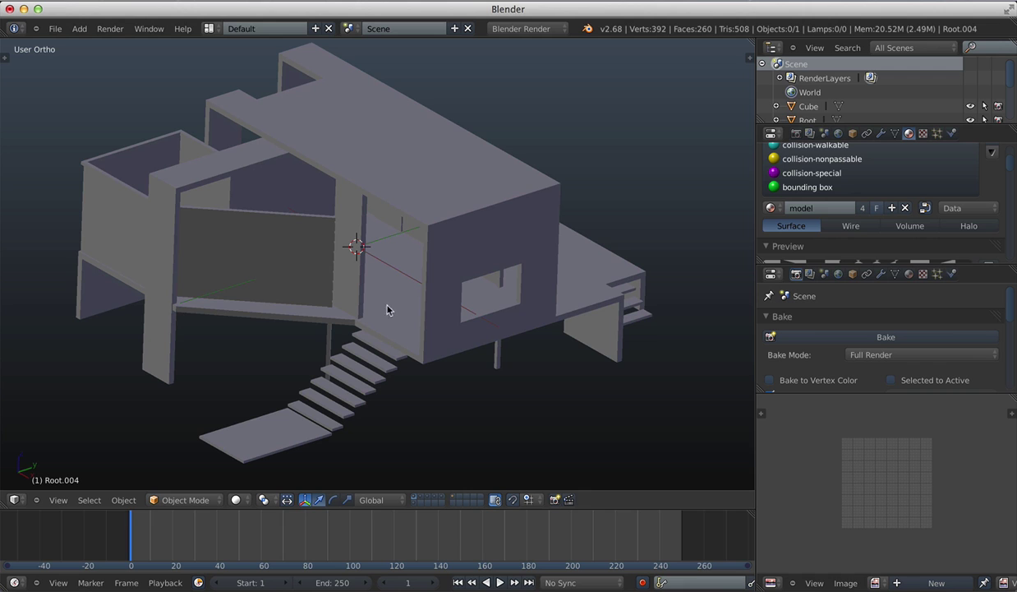
{"action": "middle_click_drag", "start_coordinate": [445, 301], "coordinate": [464, 286]}
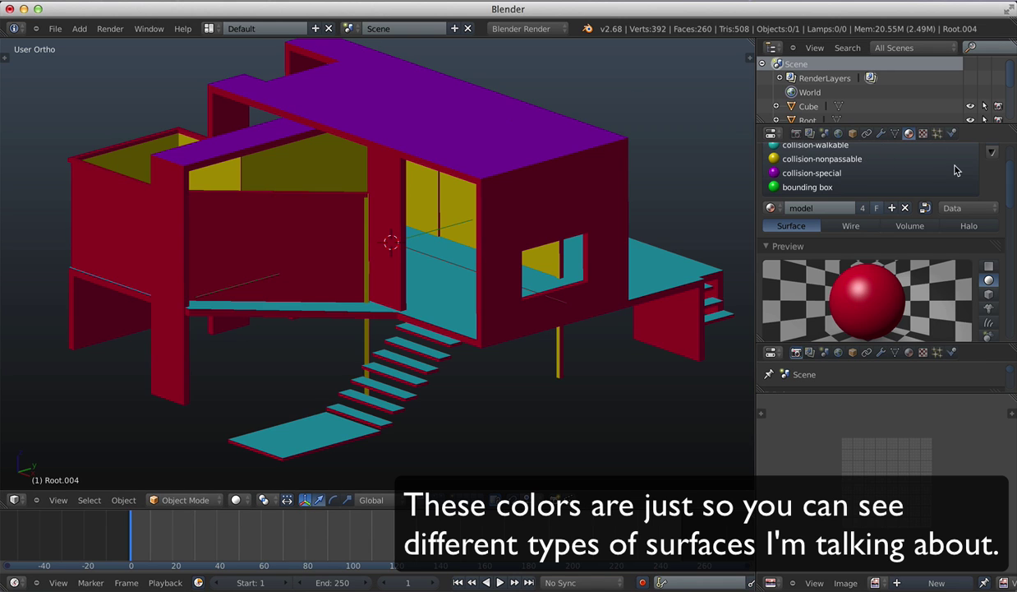
{"action": "scroll", "coordinate": [1009, 189], "scroll_direction": "up", "scroll_amount": 3}
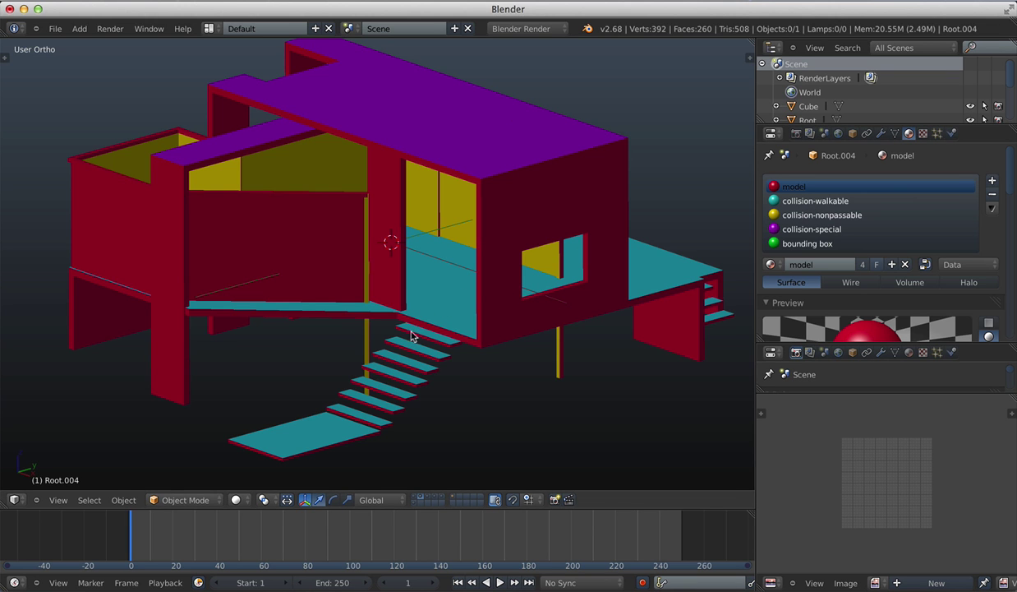
{"action": "middle_click_drag", "start_coordinate": [447, 306], "coordinate": [503, 270]}
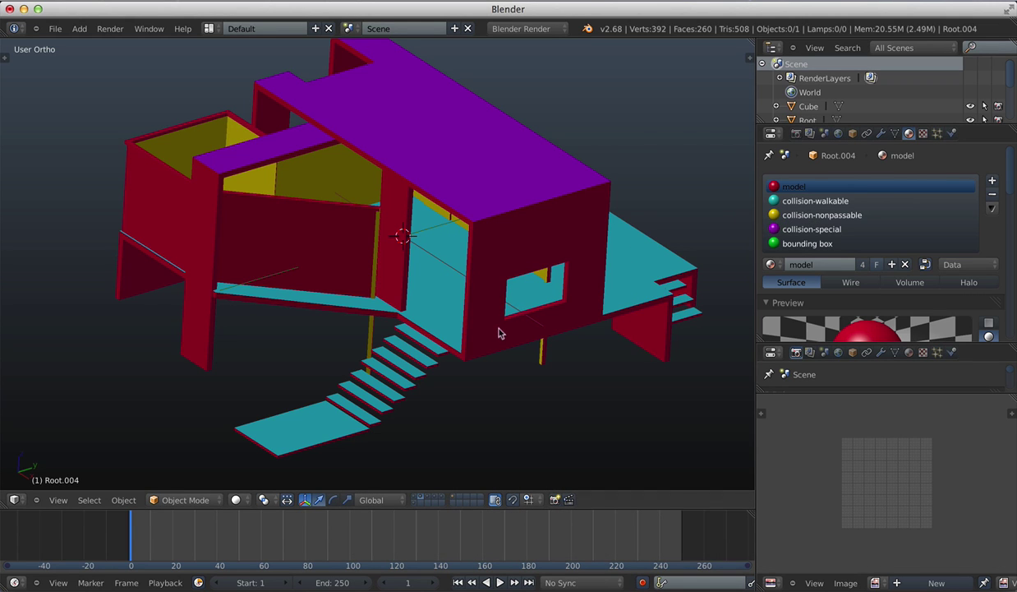
{"action": "middle_click_drag", "start_coordinate": [499, 332], "coordinate": [516, 276]}
{"action": "scroll", "coordinate": [496, 334], "scroll_direction": "up", "scroll_amount": 2}
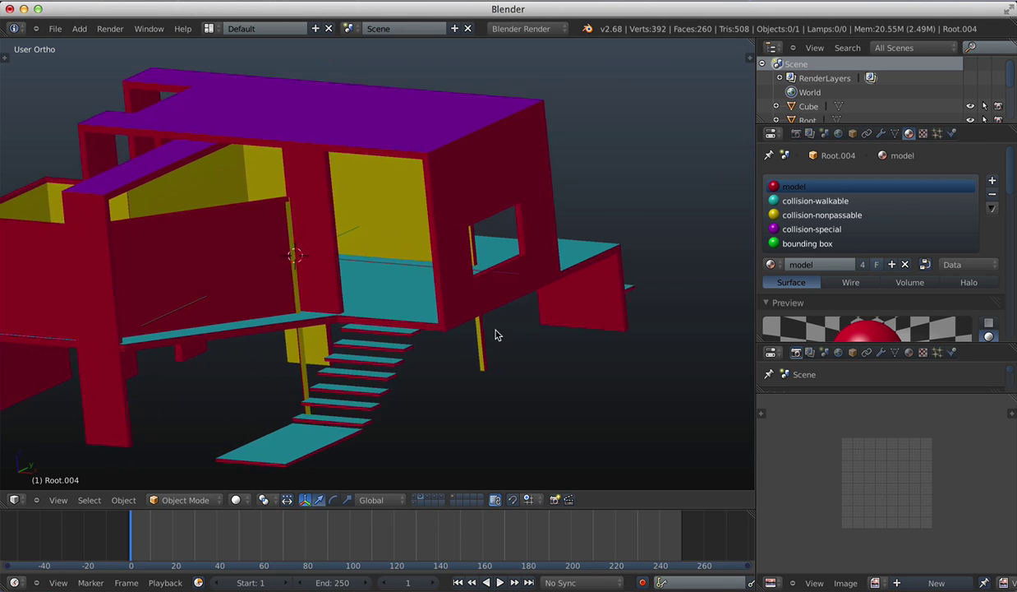
{"action": "scroll", "coordinate": [515, 306], "scroll_direction": "up", "scroll_amount": 1}
{"action": "scroll", "coordinate": [506, 304], "scroll_direction": "down", "scroll_amount": 2, "text": "shift"}
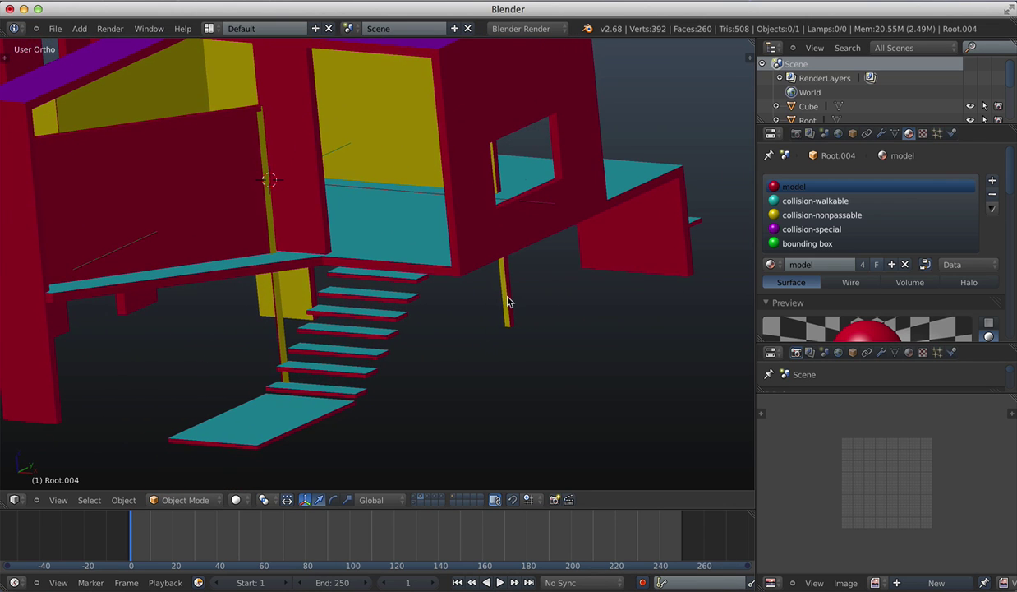
{"action": "middle_click_drag", "start_coordinate": [508, 303], "coordinate": [425, 316]}
{"action": "middle_click_drag", "start_coordinate": [527, 268], "coordinate": [516, 278]}
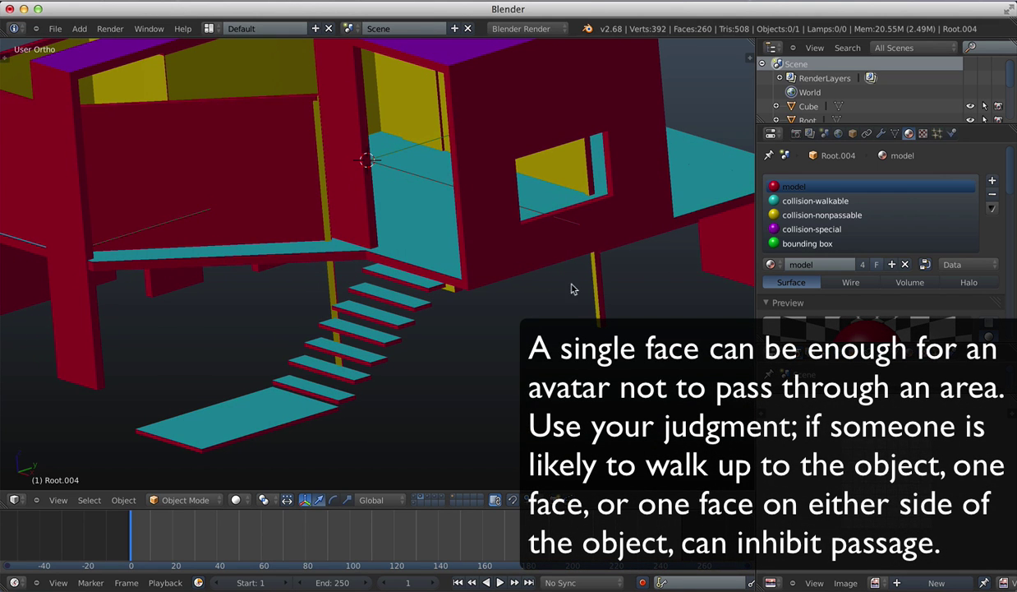
{"action": "middle_click_drag", "start_coordinate": [531, 311], "coordinate": [476, 304]}
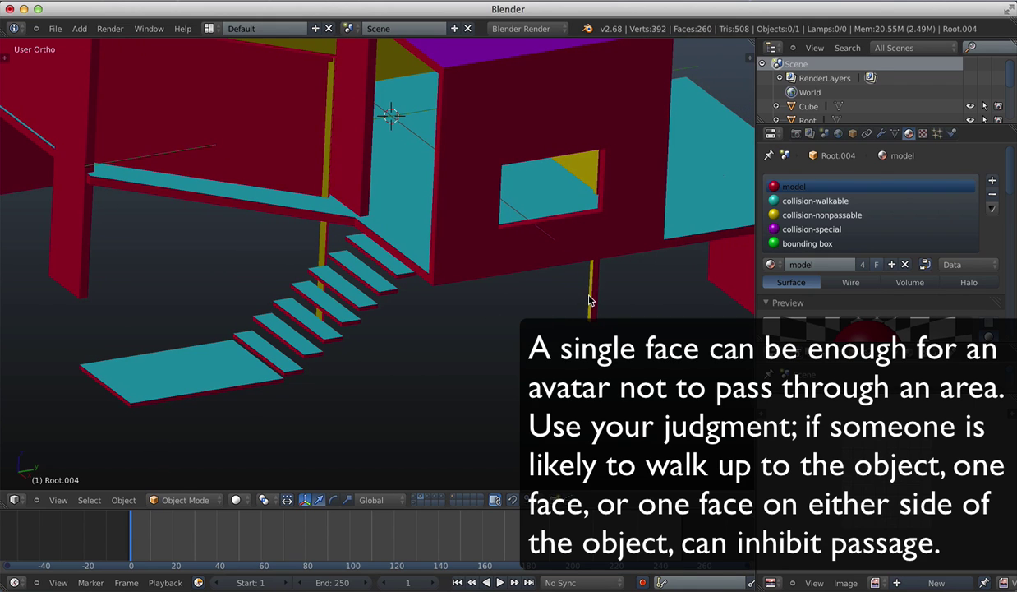
{"action": "middle_click_drag", "start_coordinate": [590, 300], "coordinate": [334, 305]}
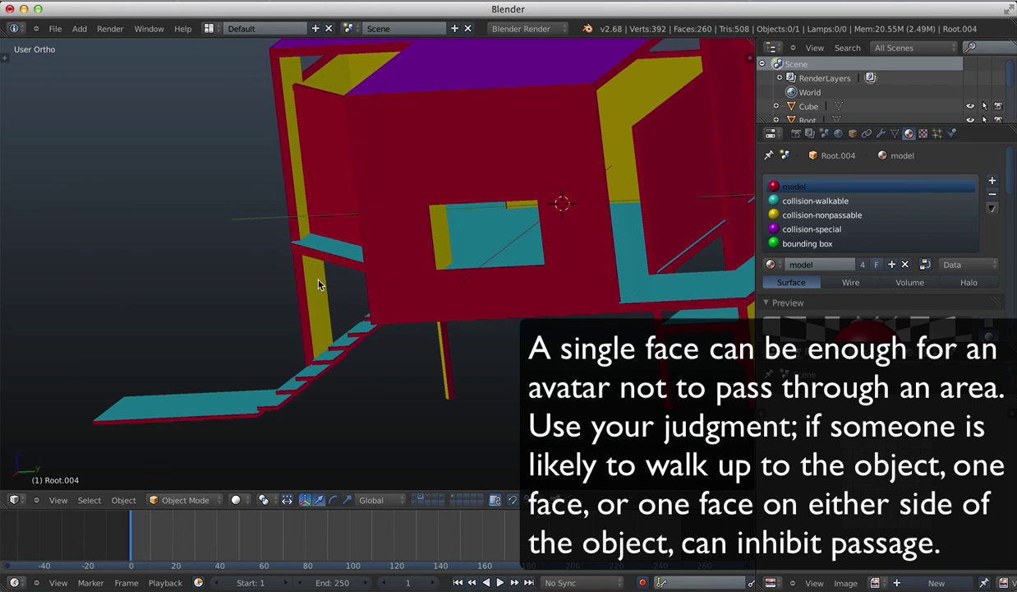
{"action": "middle_click_drag", "start_coordinate": [415, 236], "coordinate": [497, 218]}
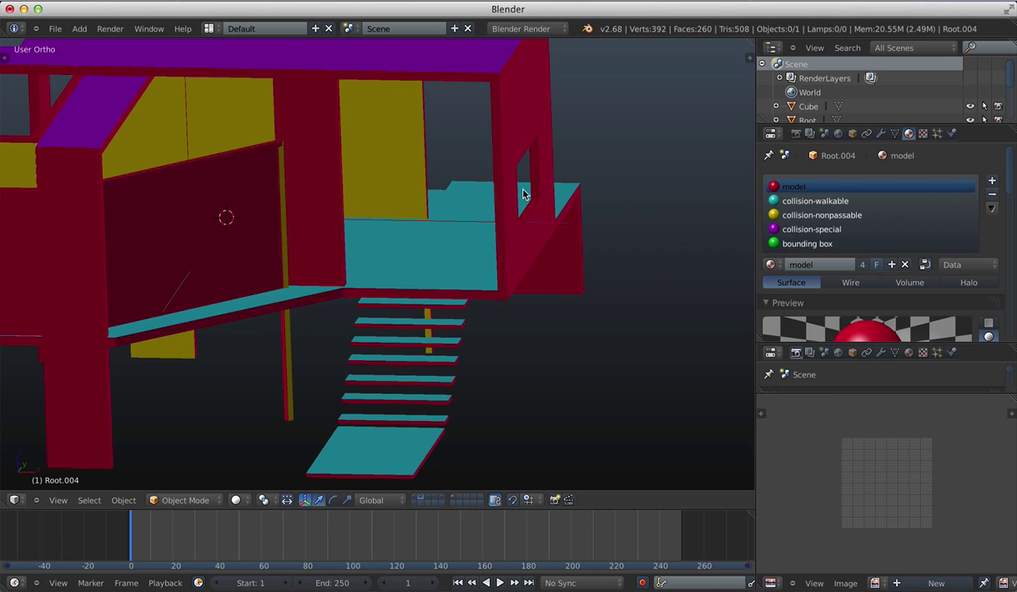
{"action": "middle_click_drag", "start_coordinate": [509, 189], "coordinate": [582, 252], "text": "shift"}
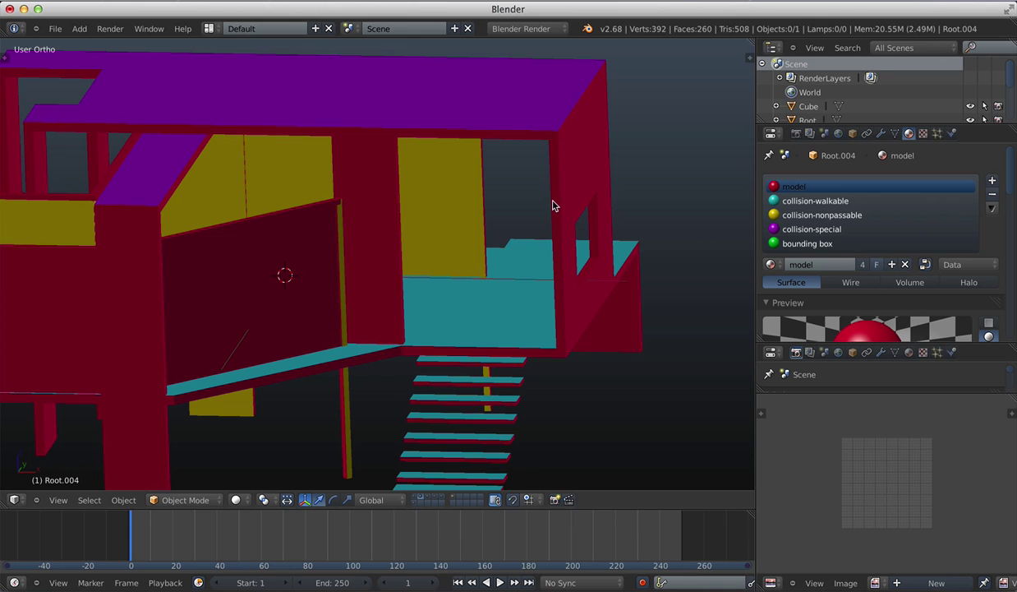
{"action": "middle_click_drag", "start_coordinate": [553, 205], "coordinate": [489, 216]}
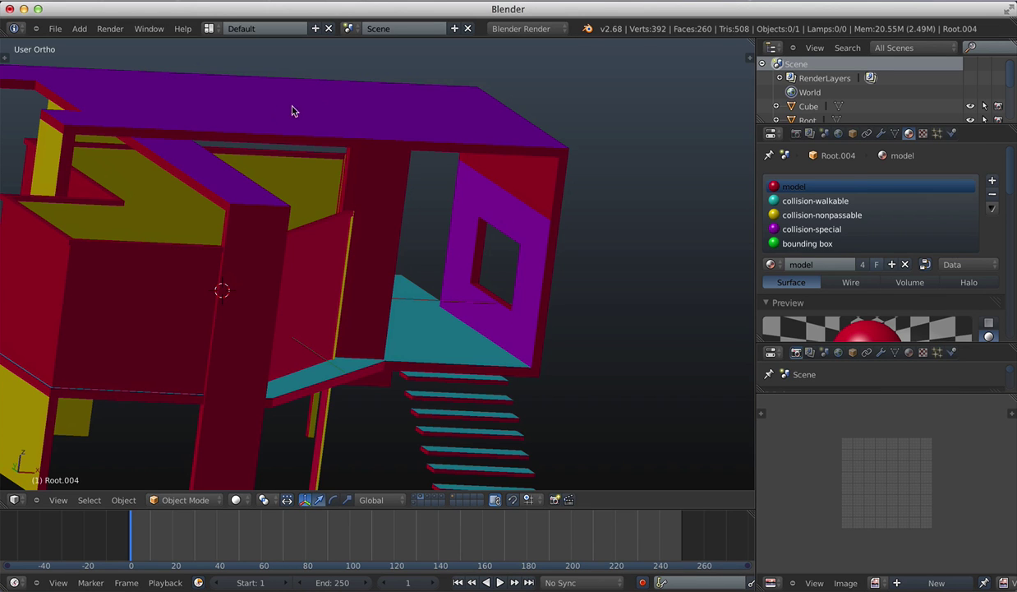
{"action": "middle_click_drag", "start_coordinate": [297, 163], "coordinate": [394, 168]}
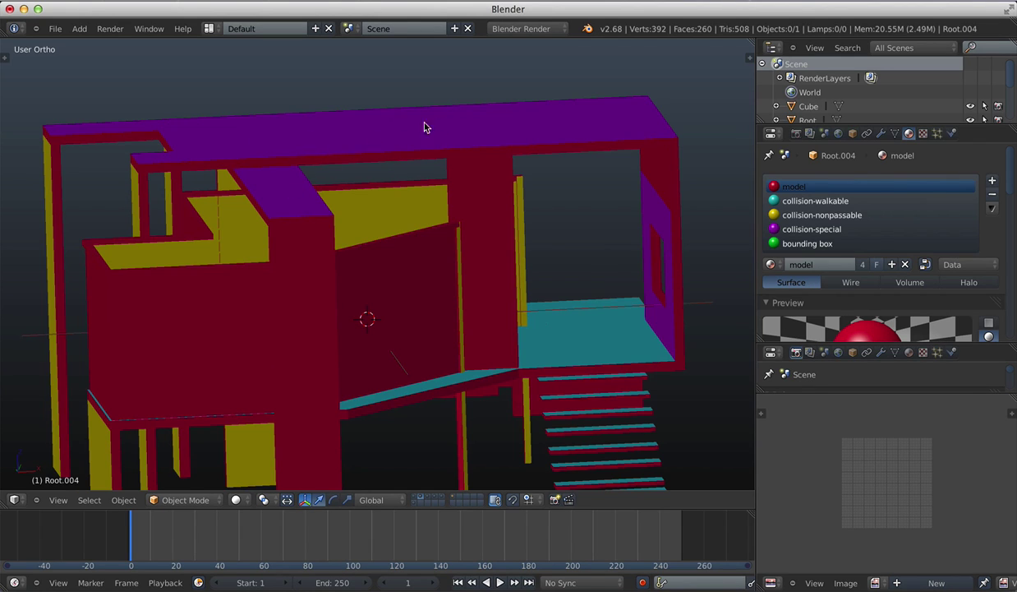
{"action": "mouse_move", "coordinate": [591, 224]}
{"action": "middle_mouse_down", "text": "shift"}
{"action": "mouse_move", "coordinate": [543, 209]}
{"action": "mouse_move", "coordinate": [610, 218]}
{"action": "middle_mouse_up", "text": "shift"}
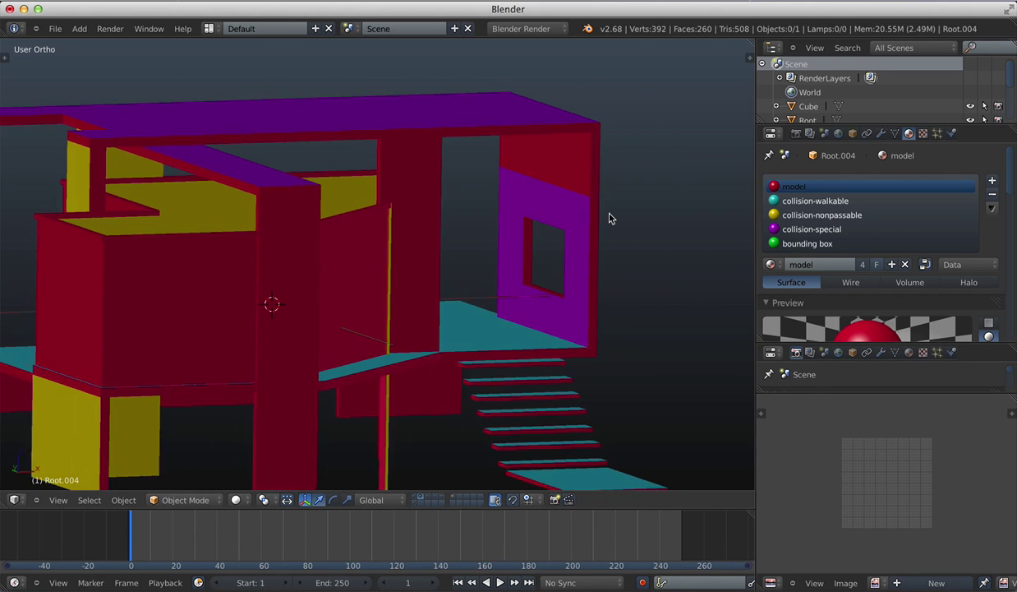
{"action": "scroll", "coordinate": [579, 247], "scroll_direction": "up", "scroll_amount": 5}
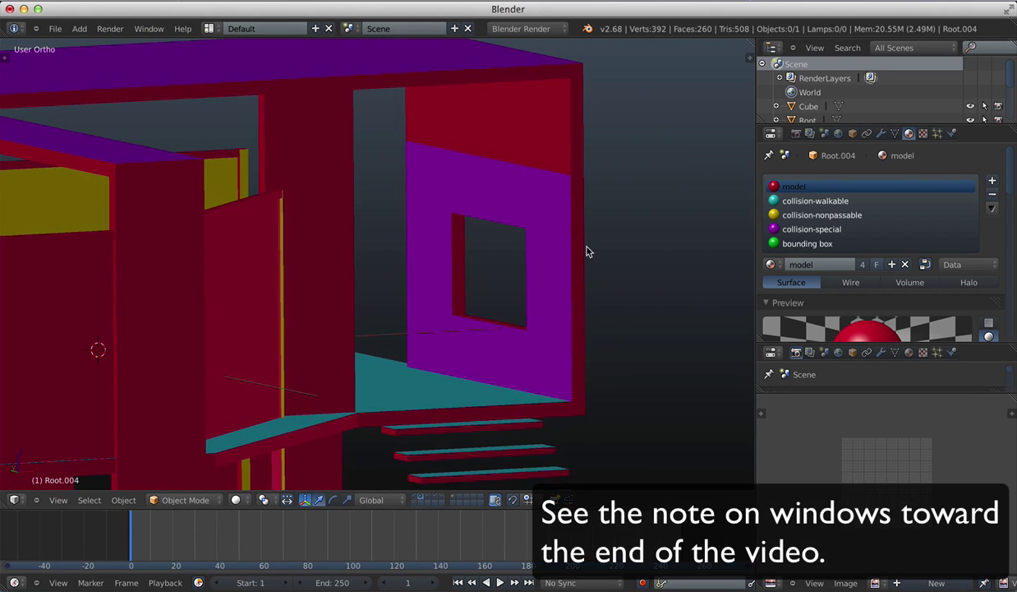
{"action": "middle_click_drag", "start_coordinate": [556, 267], "coordinate": [602, 248], "text": "shift"}
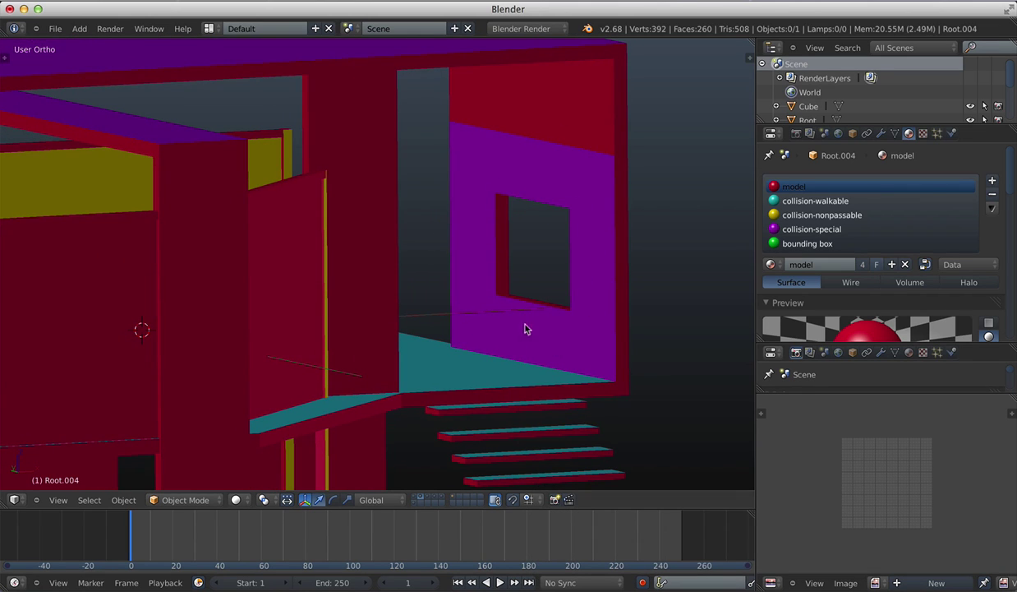
{"action": "middle_click_drag", "start_coordinate": [549, 335], "coordinate": [582, 247]}
{"action": "scroll", "coordinate": [581, 246], "scroll_direction": "down", "scroll_amount": 5}
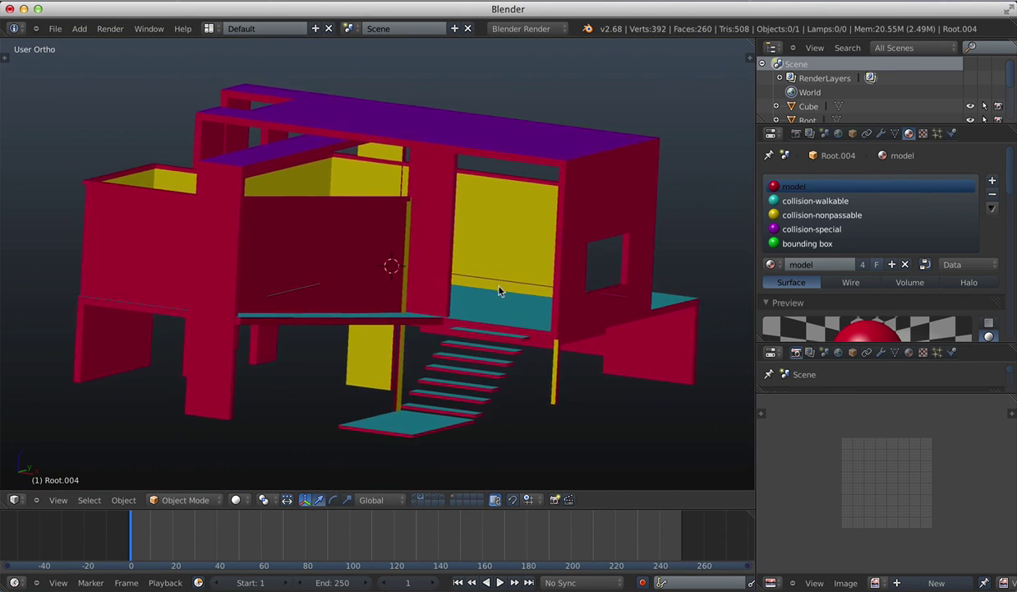
{"action": "middle_click_drag", "start_coordinate": [482, 297], "coordinate": [461, 298]}
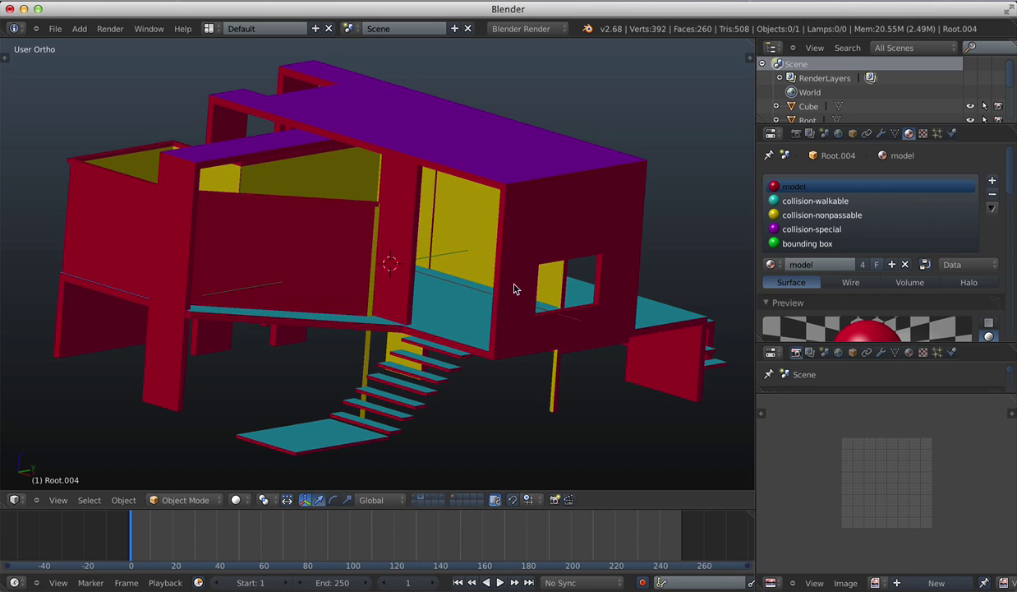
{"action": "middle_click_drag", "start_coordinate": [515, 288], "coordinate": [510, 283]}
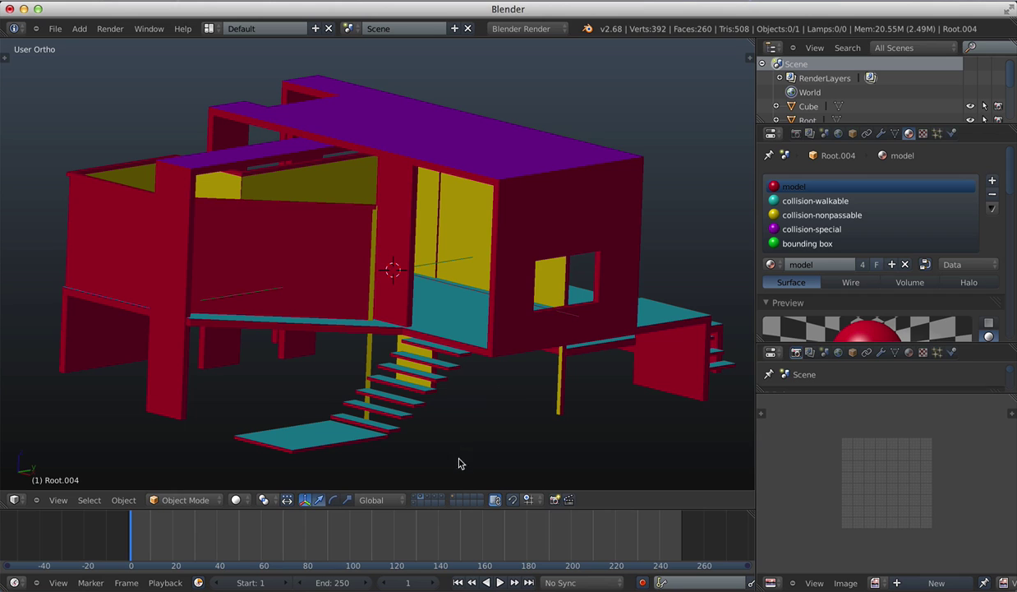
{"action": "left_click", "coordinate": [434, 500]}
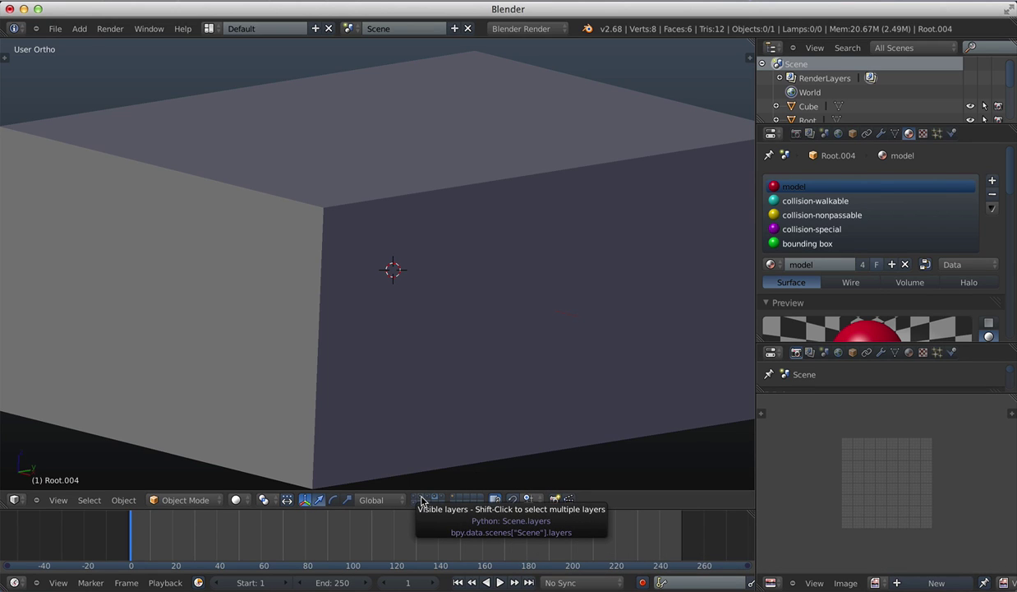
{"action": "left_click", "coordinate": [421, 501], "text": "shift"}
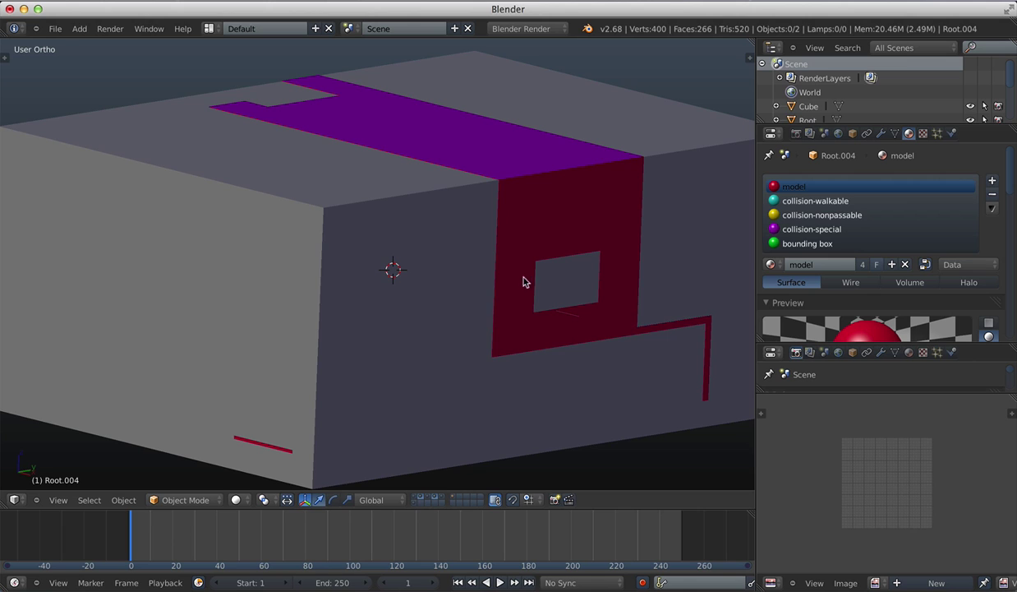
{"action": "scroll", "coordinate": [558, 279], "scroll_direction": "down", "scroll_amount": 5}
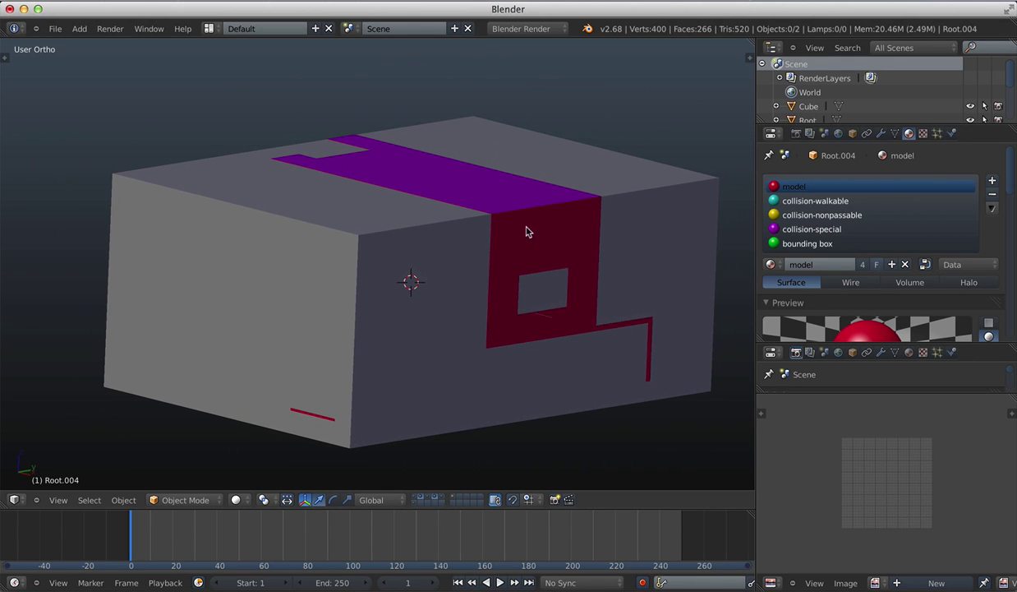
{"action": "middle_click_drag", "start_coordinate": [467, 279], "coordinate": [497, 316]}
{"action": "middle_click_drag", "start_coordinate": [585, 323], "coordinate": [599, 222]}
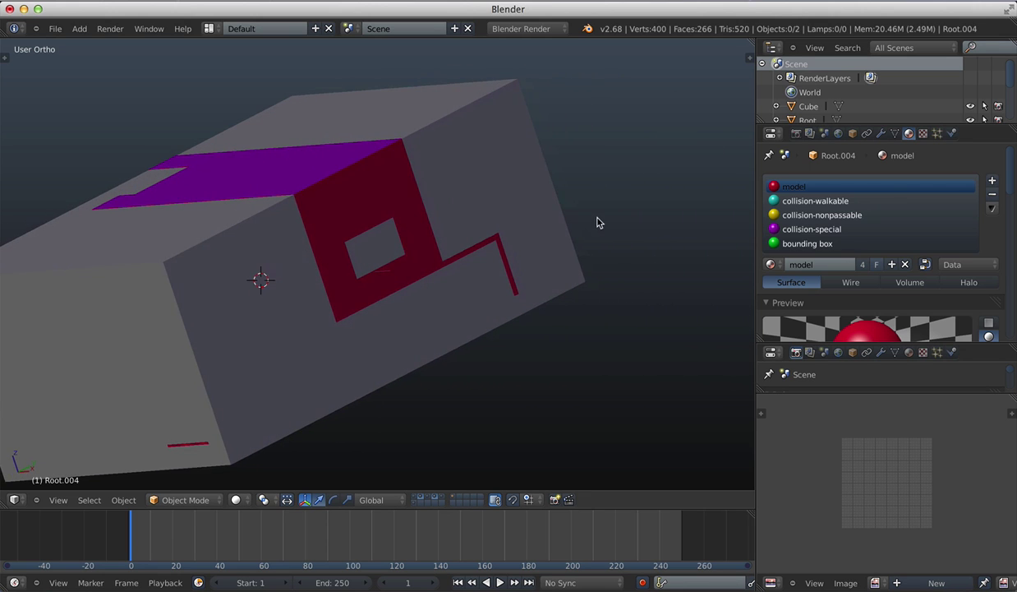
{"action": "middle_click_drag", "start_coordinate": [416, 290], "coordinate": [507, 219]}
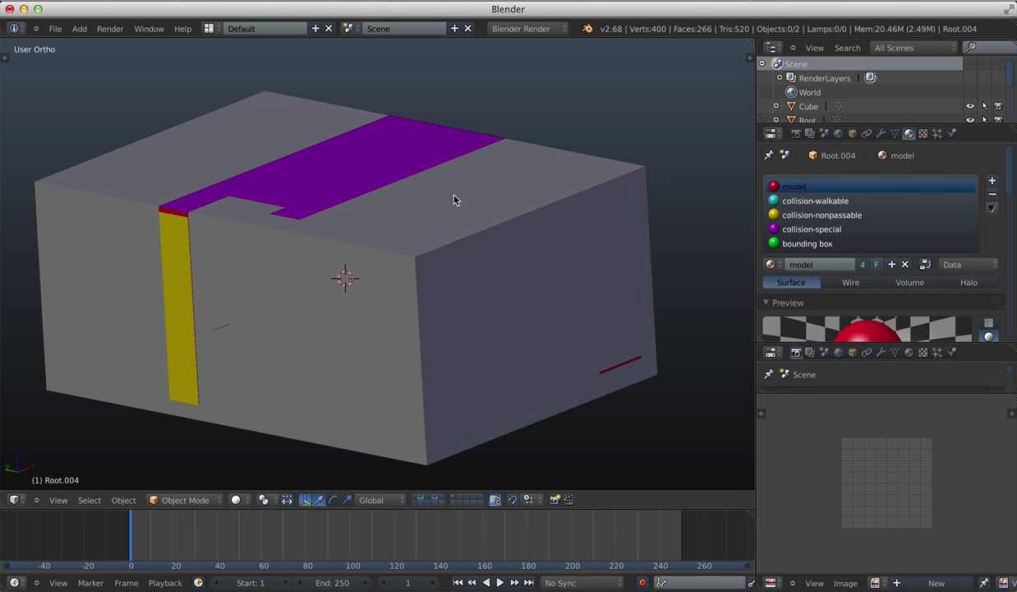
{"action": "middle_click_drag", "start_coordinate": [438, 212], "coordinate": [466, 216]}
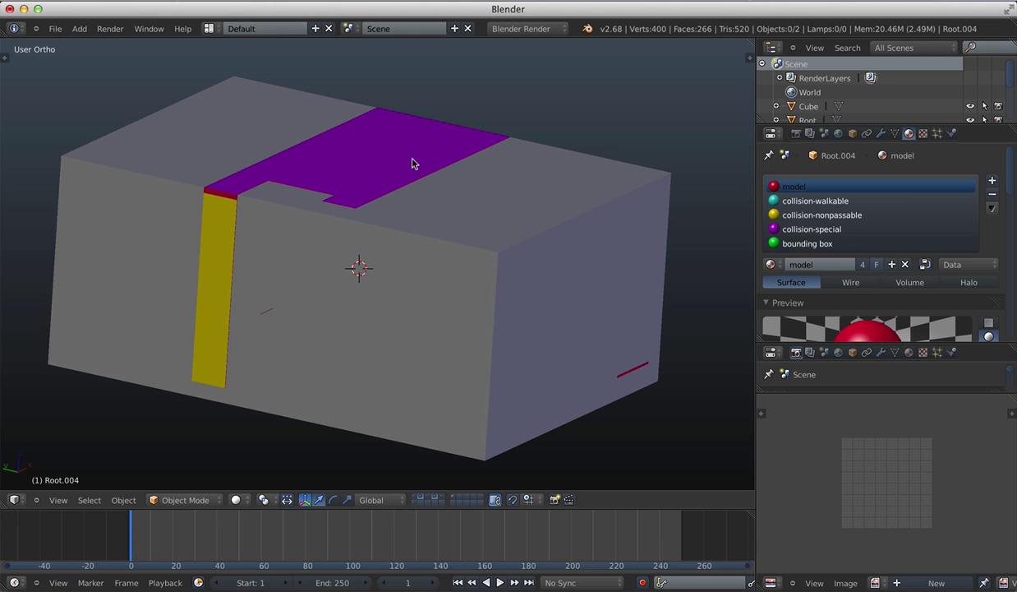
{"action": "left_click", "coordinate": [487, 203]}
{"action": "middle_click_drag", "start_coordinate": [495, 212], "coordinate": [486, 182]}
{"action": "middle_click_drag", "start_coordinate": [433, 344], "coordinate": [434, 318]}
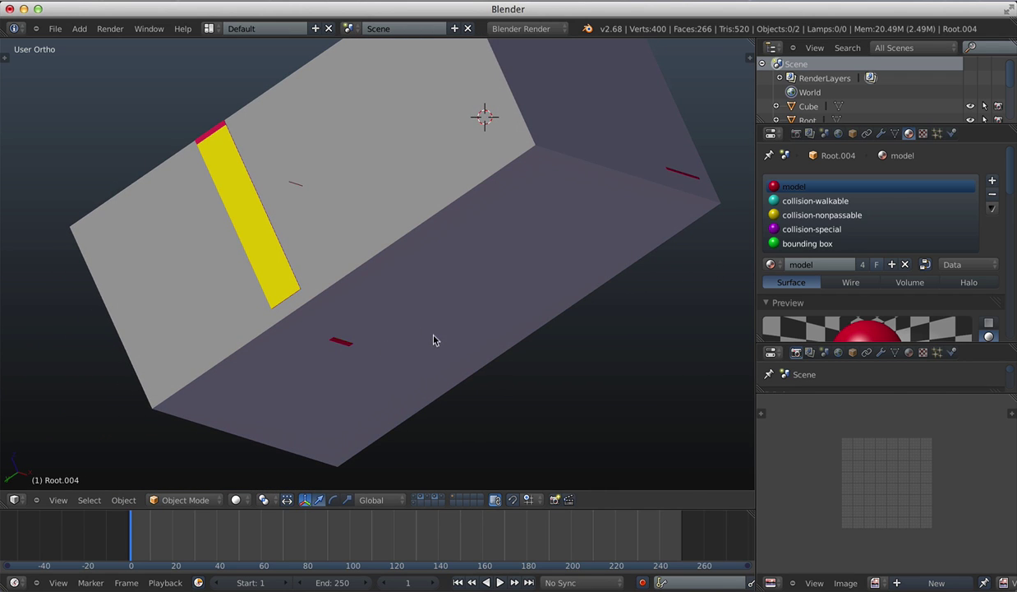
{"action": "left_click", "coordinate": [448, 305]}
{"action": "mouse_move", "coordinate": [447, 398]}
{"action": "middle_mouse_down"}
{"action": "mouse_move", "coordinate": [447, 321]}
{"action": "mouse_move", "coordinate": [432, 386]}
{"action": "middle_mouse_up"}
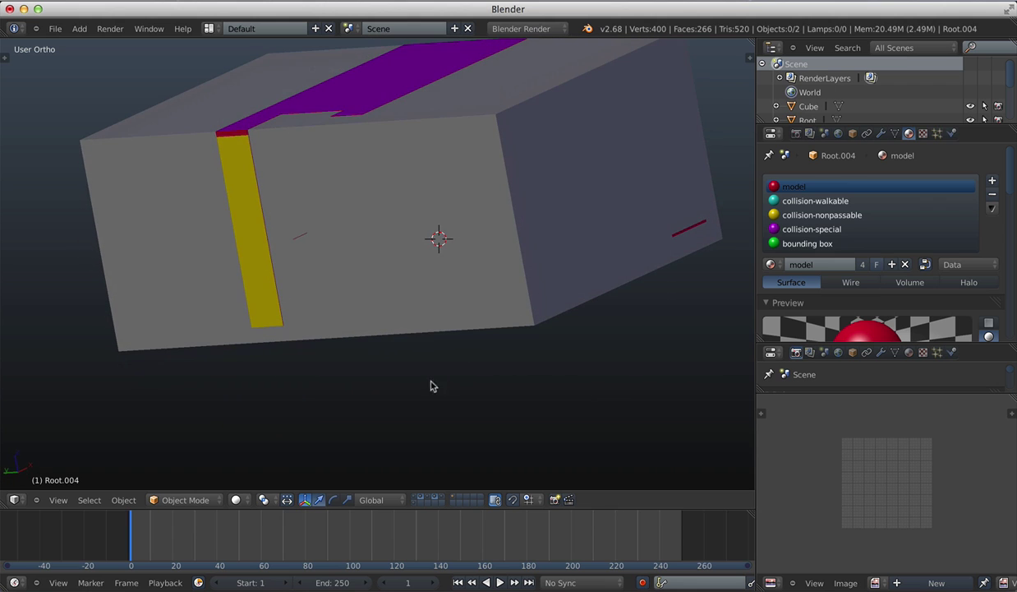
{"action": "middle_click_drag", "start_coordinate": [378, 235], "coordinate": [422, 291]}
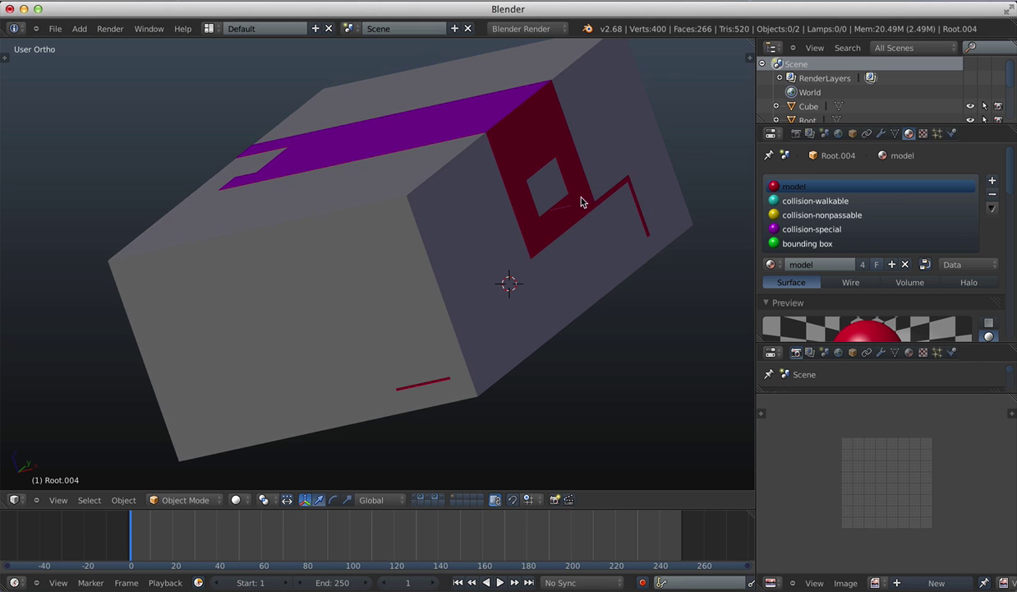
{"action": "left_click", "coordinate": [497, 255]}
{"action": "middle_click_drag", "start_coordinate": [495, 292], "coordinate": [538, 263]}
{"action": "middle_click_drag", "start_coordinate": [452, 352], "coordinate": [504, 249]}
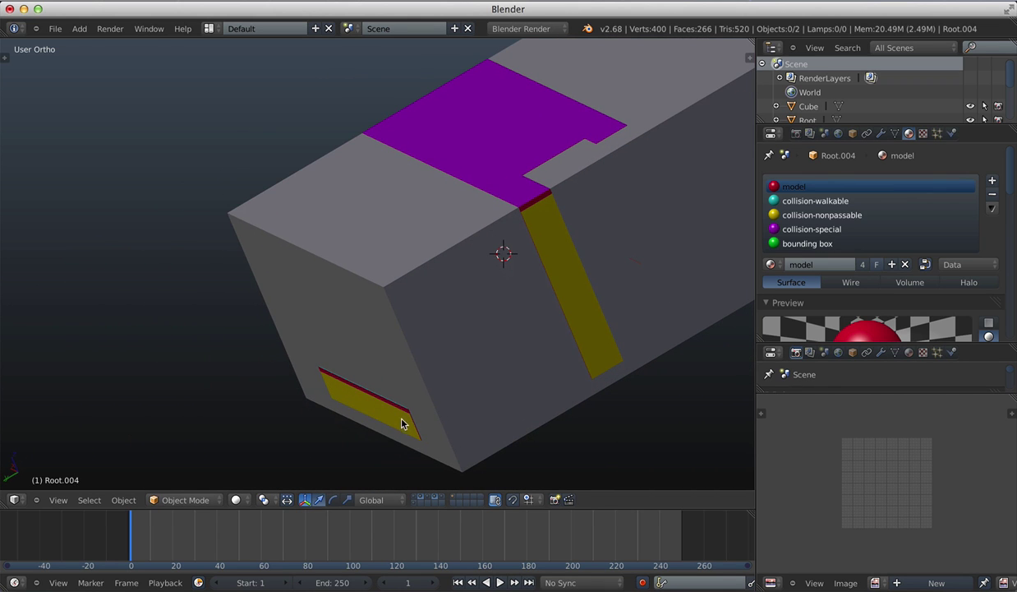
{"action": "middle_click_drag", "start_coordinate": [575, 289], "coordinate": [460, 291], "text": "shift"}
{"action": "middle_click_drag", "start_coordinate": [620, 265], "coordinate": [507, 324]}
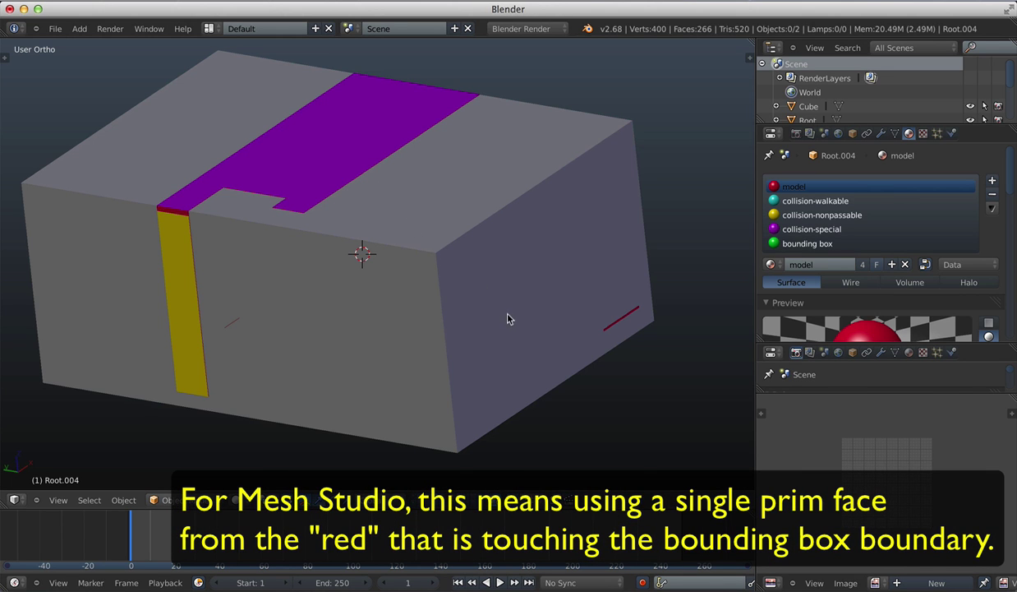
{"action": "middle_click_drag", "start_coordinate": [564, 325], "coordinate": [518, 335]}
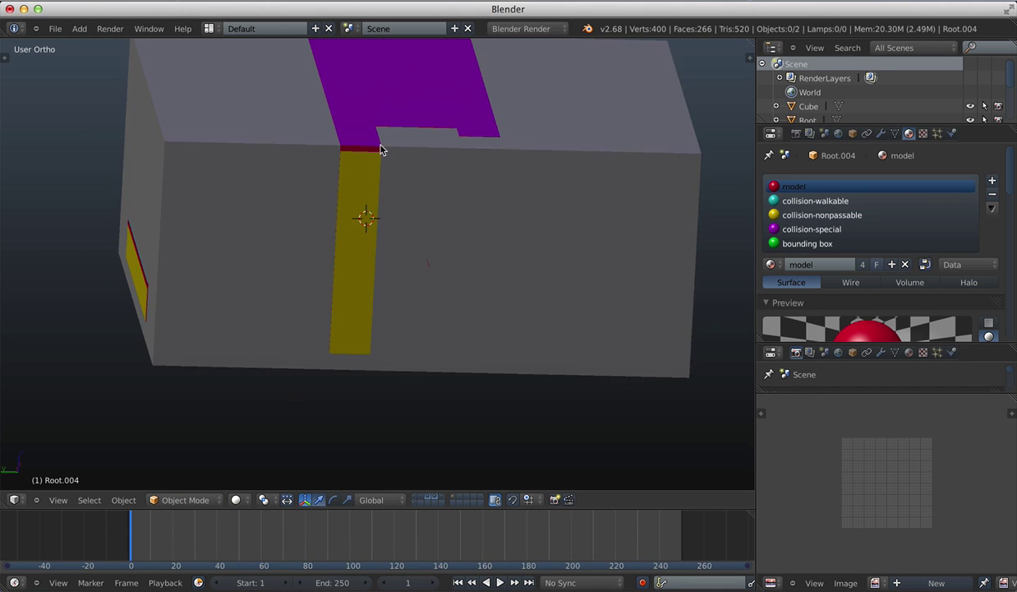
Orbit the grey bounding box to inspect its purple top panel and right side
{"action": "middle_click_drag", "start_coordinate": [380, 150], "coordinate": [450, 183]}
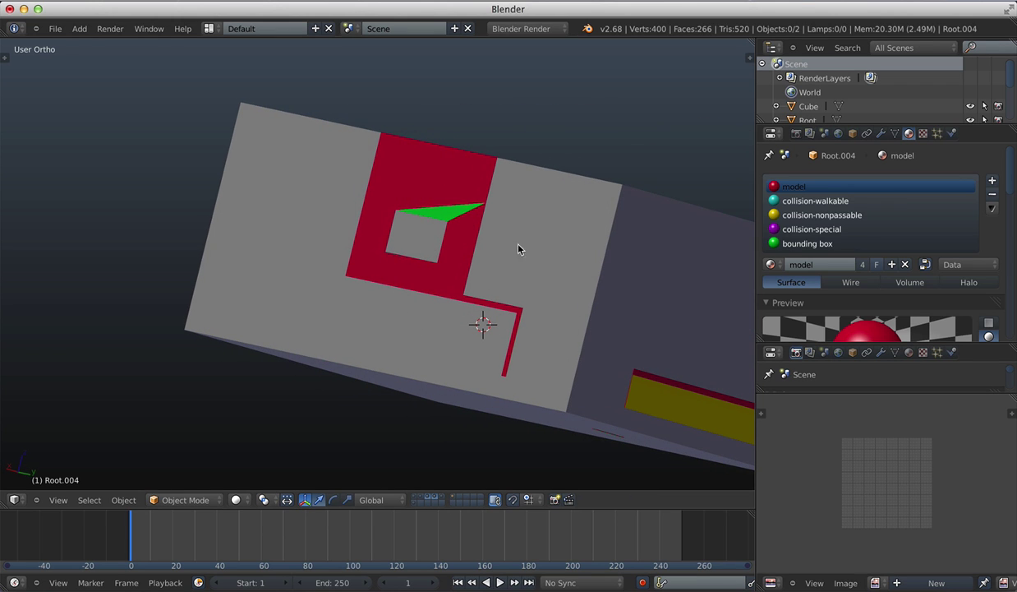
{"action": "middle_click_drag", "start_coordinate": [518, 249], "coordinate": [422, 336]}
{"action": "middle_click_drag", "start_coordinate": [366, 285], "coordinate": [393, 389]}
{"action": "middle_click_drag", "start_coordinate": [399, 301], "coordinate": [520, 258]}
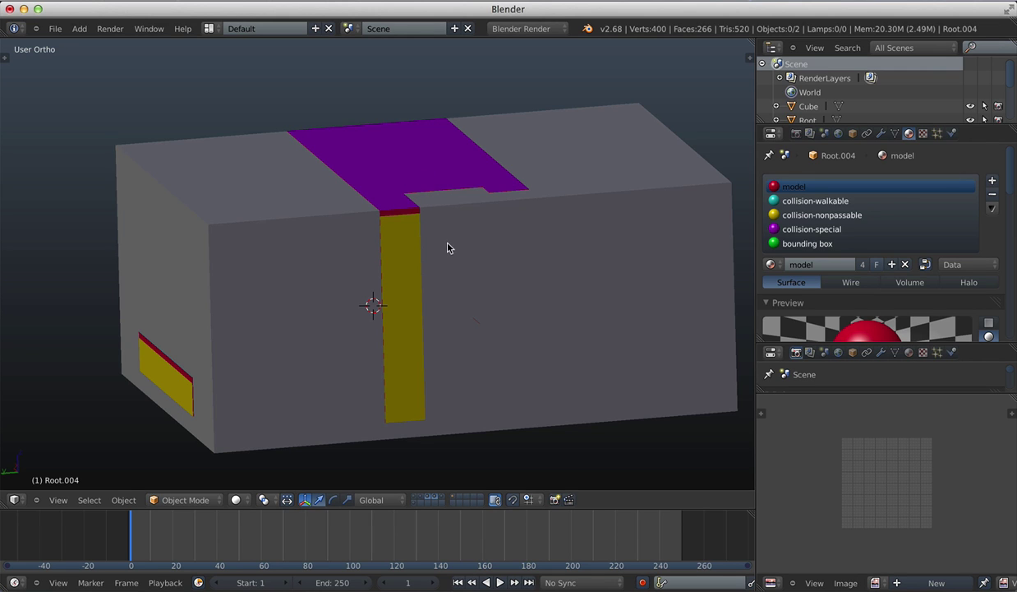
{"action": "mouse_move", "coordinate": [500, 295]}
{"action": "middle_mouse_down"}
{"action": "mouse_move", "coordinate": [461, 312]}
{"action": "mouse_move", "coordinate": [435, 303]}
{"action": "mouse_move", "coordinate": [501, 271]}
{"action": "mouse_move", "coordinate": [468, 286]}
{"action": "mouse_move", "coordinate": [495, 274]}
{"action": "mouse_move", "coordinate": [502, 295]}
{"action": "middle_mouse_up"}
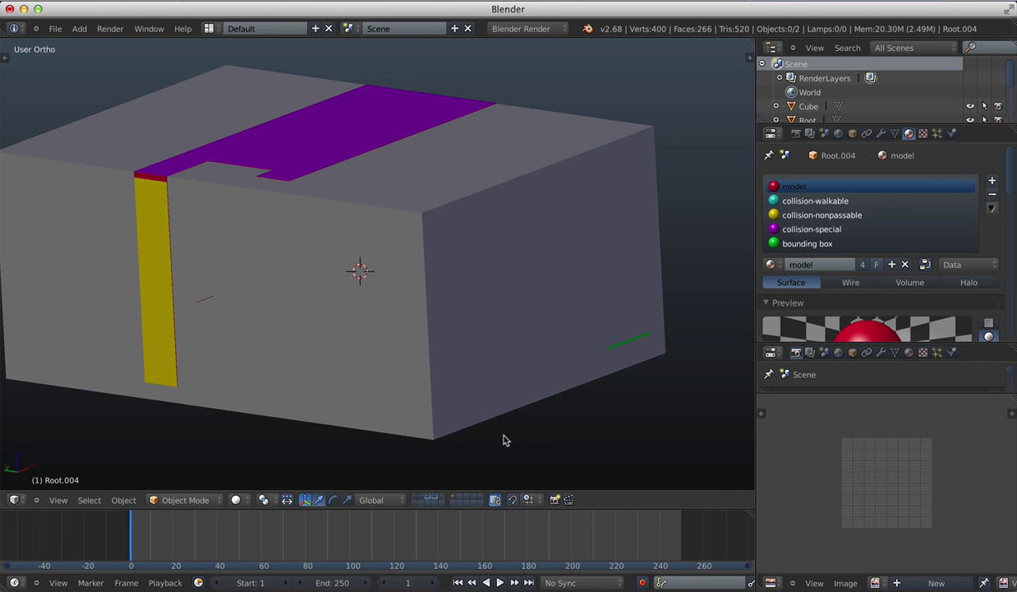
Show the multicoloured building layer, then switch to layer 2 to keep only collision faces
{"action": "left_click", "coordinate": [434, 499]}
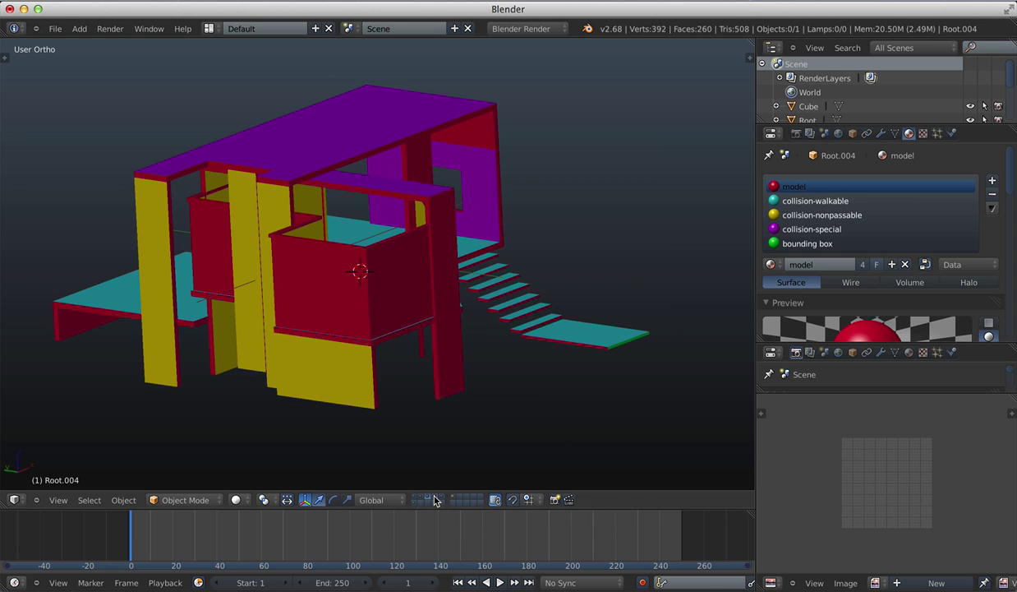
{"action": "middle_click_drag", "start_coordinate": [484, 369], "coordinate": [486, 315]}
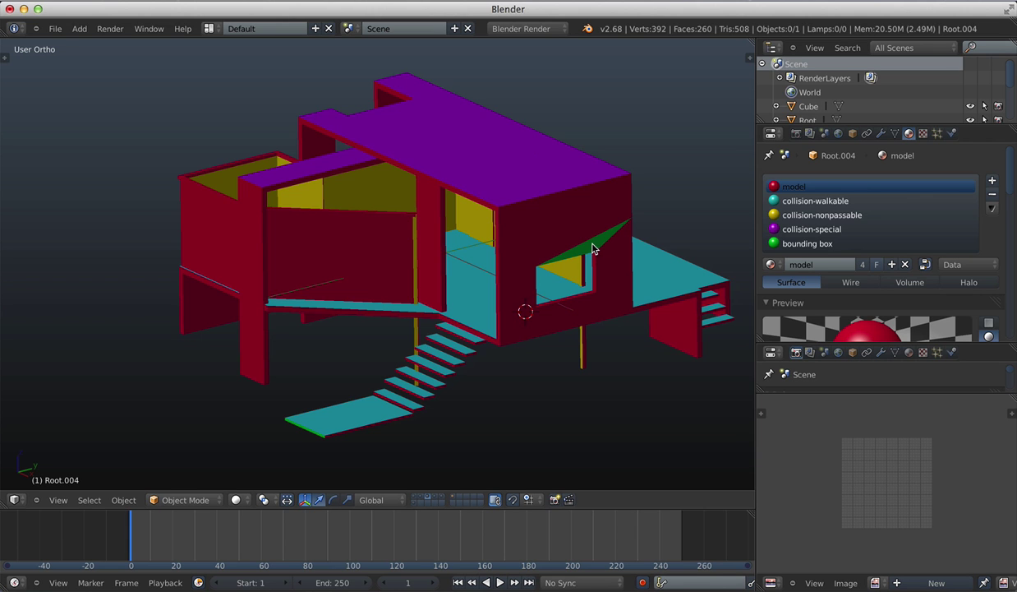
{"action": "middle_click_drag", "start_coordinate": [596, 243], "coordinate": [477, 281]}
{"action": "key", "text": "2"}
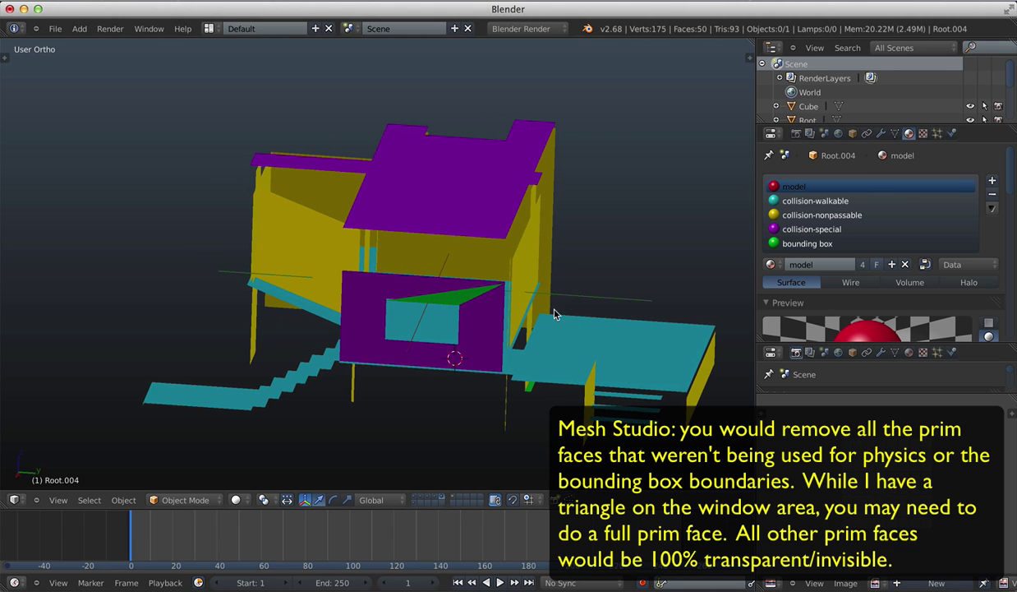
Orbit around the collision-face building, then return to layer 1's grey solid model
{"action": "middle_click_drag", "start_coordinate": [569, 344], "coordinate": [509, 313]}
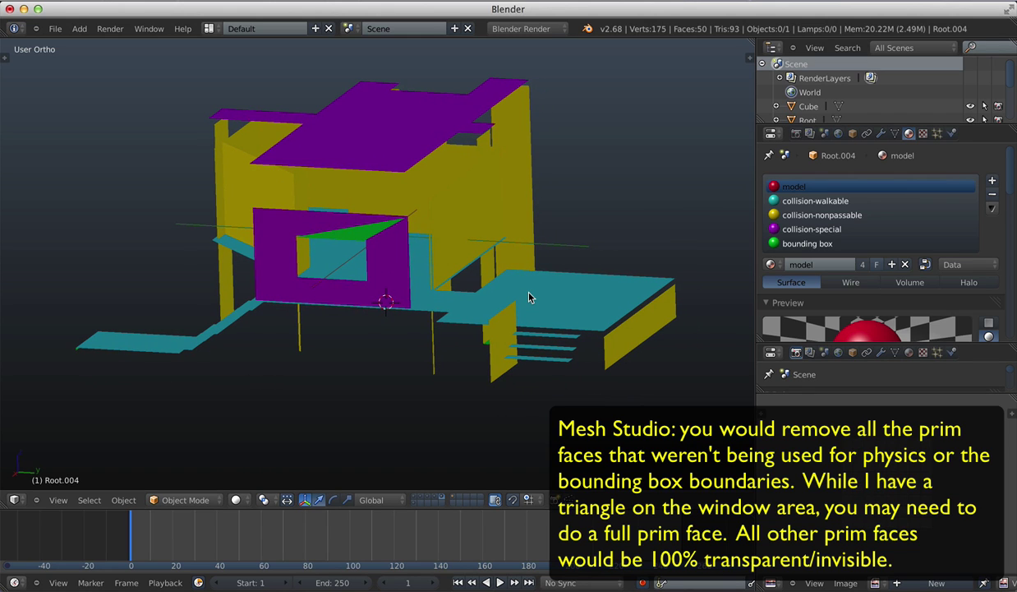
{"action": "middle_click_drag", "start_coordinate": [538, 300], "coordinate": [402, 254]}
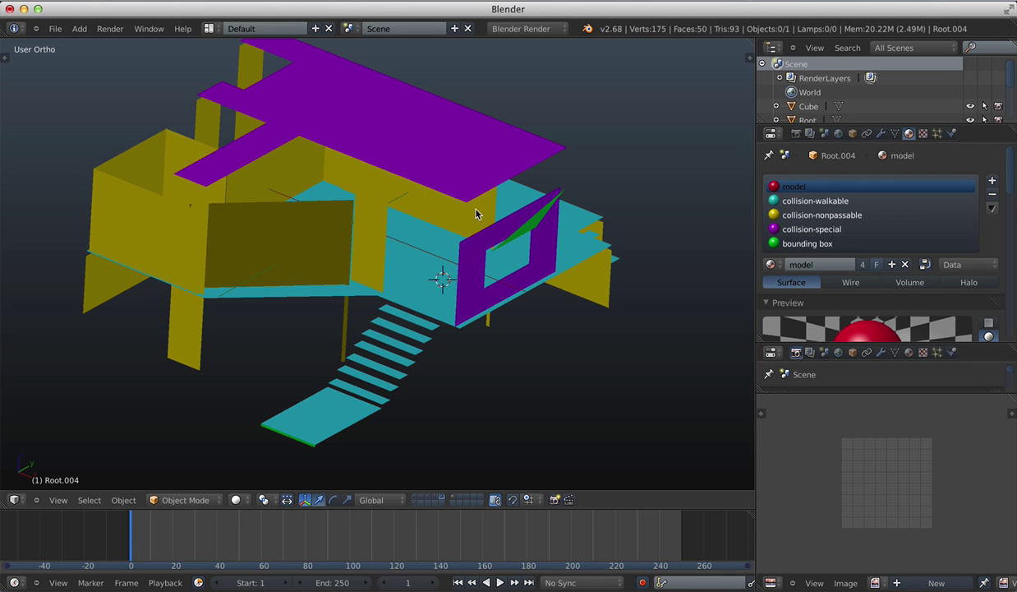
{"action": "middle_click_drag", "start_coordinate": [468, 240], "coordinate": [544, 238]}
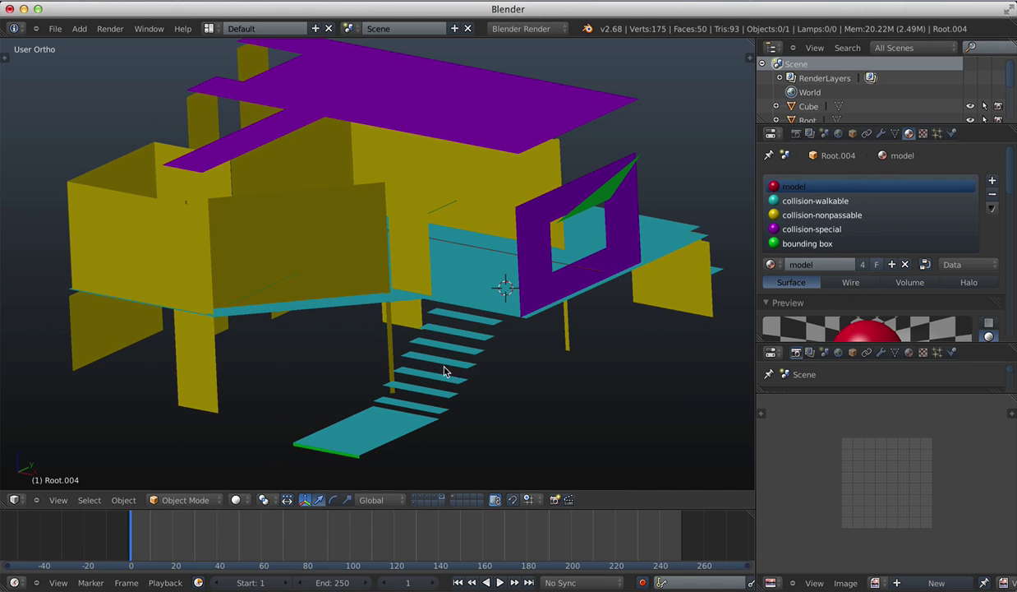
{"action": "middle_click_drag", "start_coordinate": [490, 368], "coordinate": [465, 327]}
{"action": "key", "text": "1"}
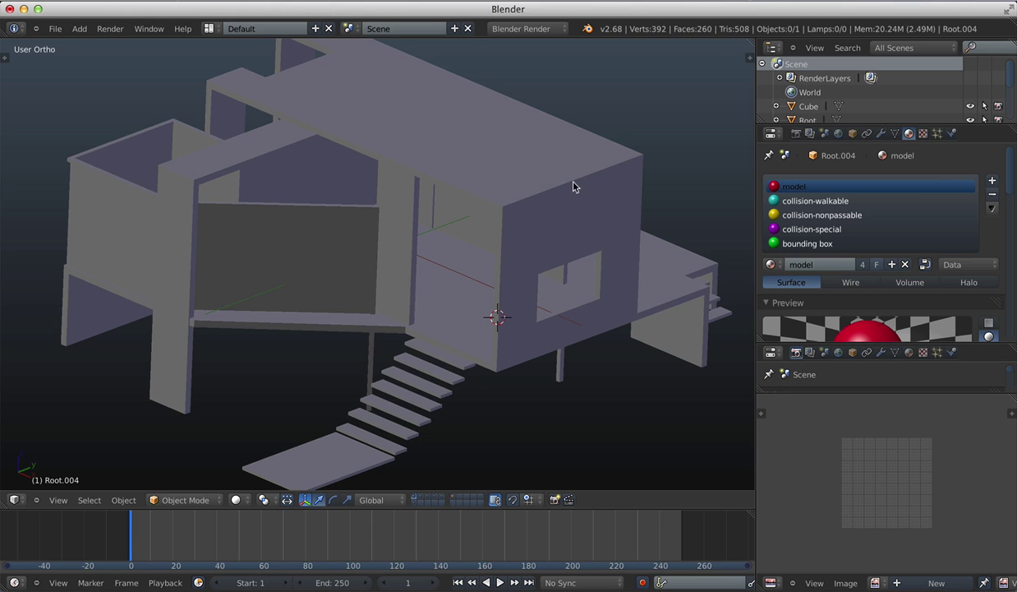
Show the collision-mesh layer again and close in on the model from above
{"action": "left_click", "coordinate": [442, 500]}
{"action": "middle_click_drag", "start_coordinate": [500, 287], "coordinate": [515, 285]}
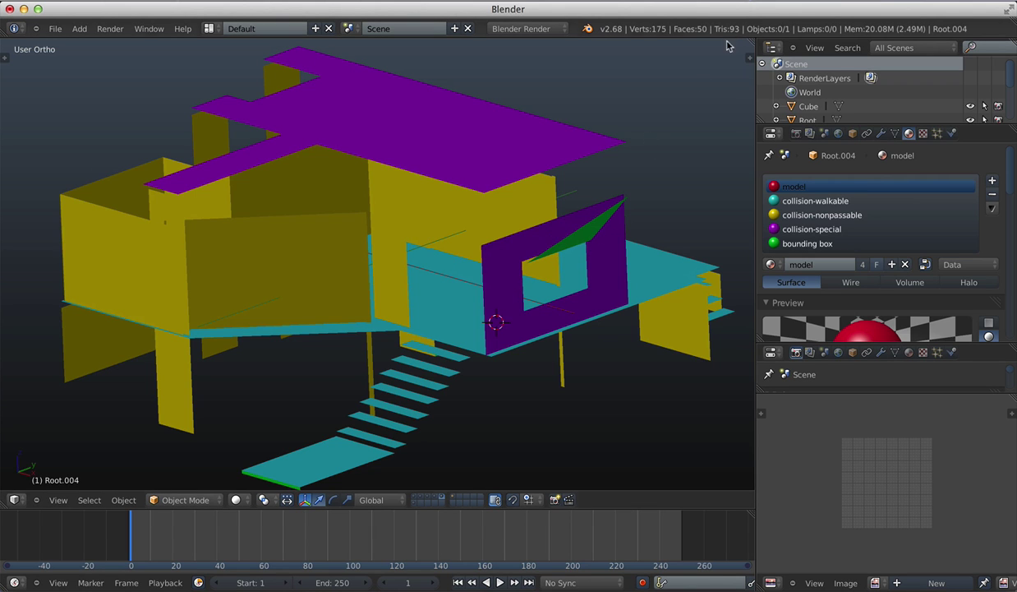
{"action": "scroll", "coordinate": [581, 164], "scroll_direction": "down", "scroll_amount": 2}
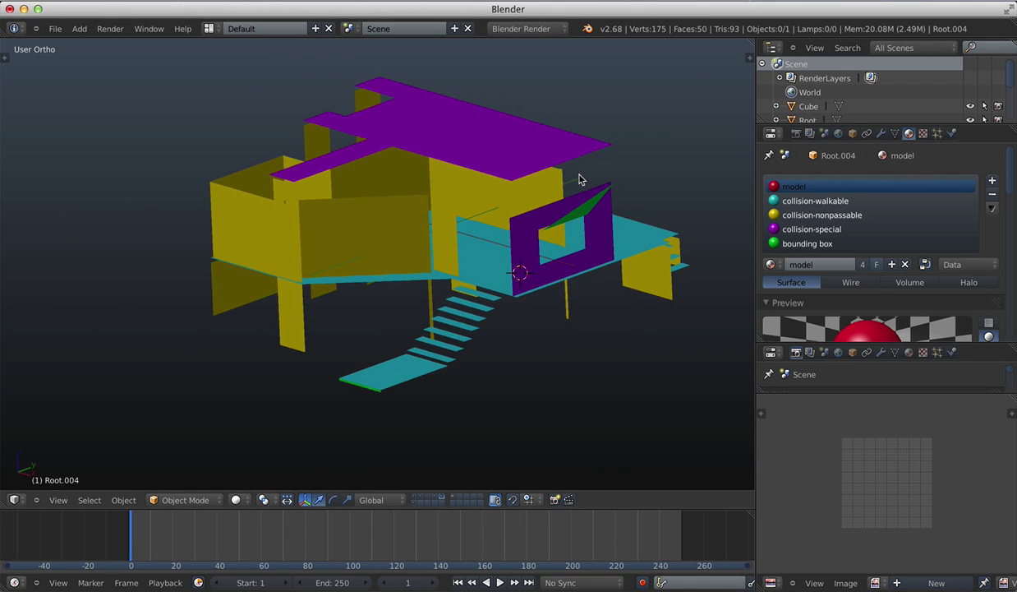
{"action": "mouse_move", "coordinate": [580, 179]}
{"action": "middle_mouse_down", "text": "shift"}
{"action": "mouse_move", "coordinate": [540, 212]}
{"action": "mouse_move", "coordinate": [566, 189]}
{"action": "middle_mouse_up", "text": "shift"}
{"action": "scroll", "coordinate": [544, 197], "scroll_direction": "up", "scroll_amount": 2}
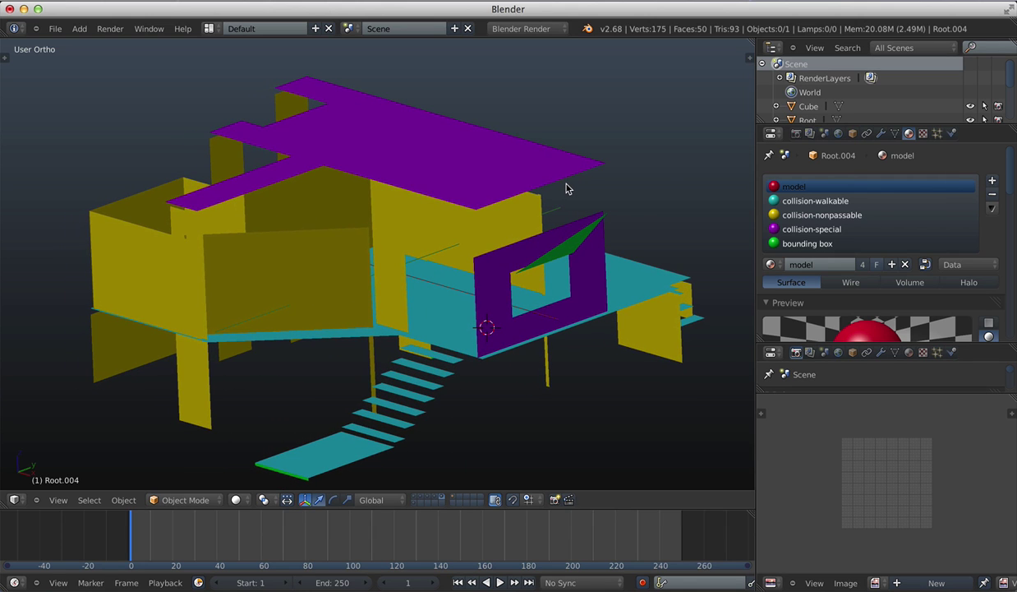
{"action": "middle_click_drag", "start_coordinate": [553, 234], "coordinate": [477, 259]}
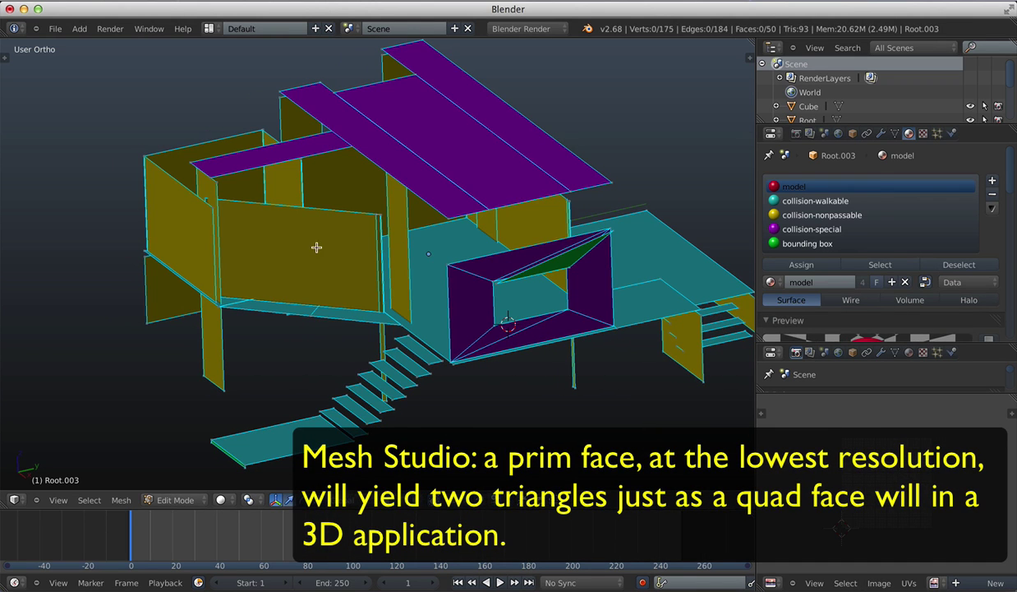
Orbit and zoom in on the Root.003 collision mesh's staircase steps
{"action": "middle_click_drag", "start_coordinate": [324, 263], "coordinate": [325, 224]}
{"action": "middle_click_drag", "start_coordinate": [399, 222], "coordinate": [382, 238]}
{"action": "middle_click_drag", "start_coordinate": [449, 239], "coordinate": [572, 200]}
{"action": "scroll", "coordinate": [485, 329], "scroll_direction": "up", "scroll_amount": 3}
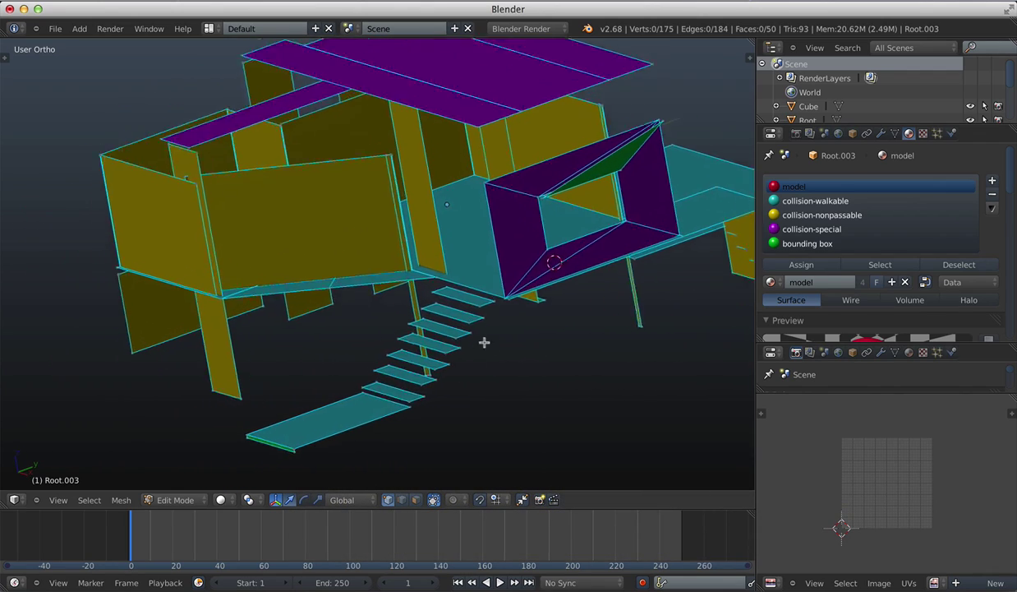
{"action": "middle_click_drag", "start_coordinate": [503, 337], "coordinate": [443, 324]}
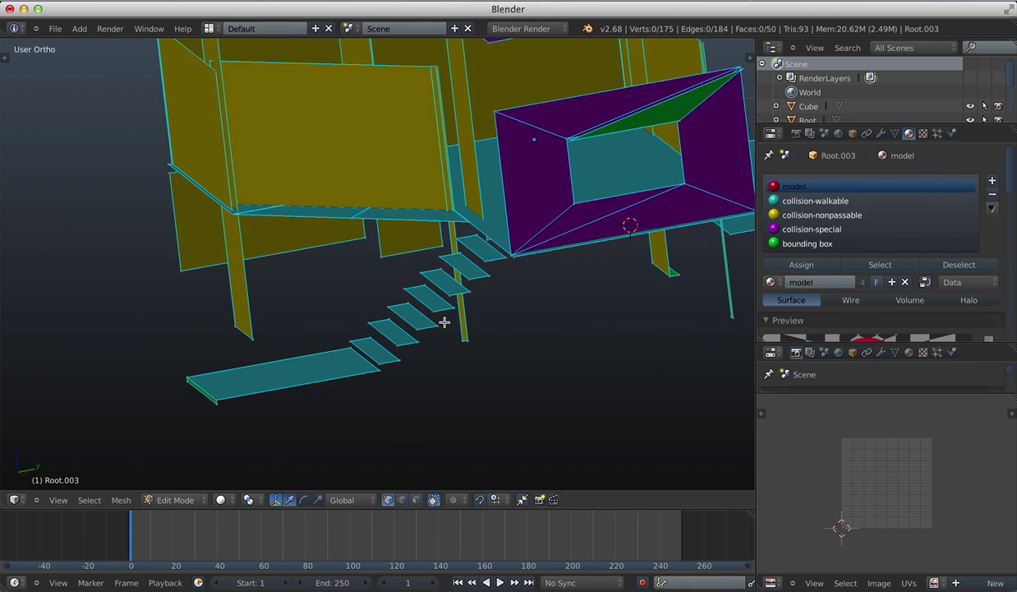
{"action": "scroll", "coordinate": [462, 286], "scroll_direction": "up", "scroll_amount": 2}
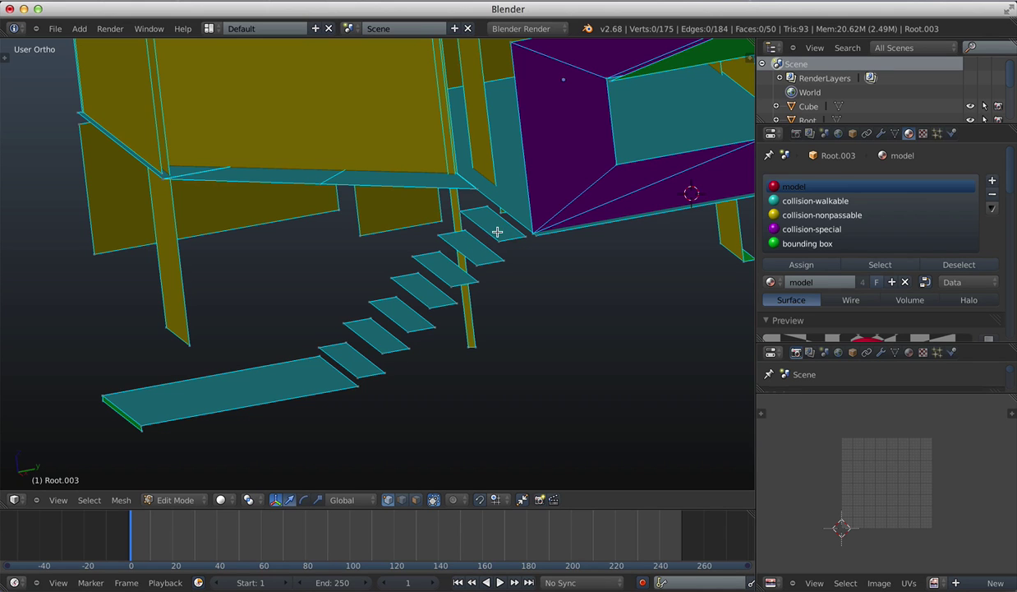
{"action": "mouse_move", "coordinate": [498, 233]}
{"action": "middle_mouse_down"}
{"action": "mouse_move", "coordinate": [511, 229]}
{"action": "mouse_move", "coordinate": [502, 229]}
{"action": "middle_mouse_up"}
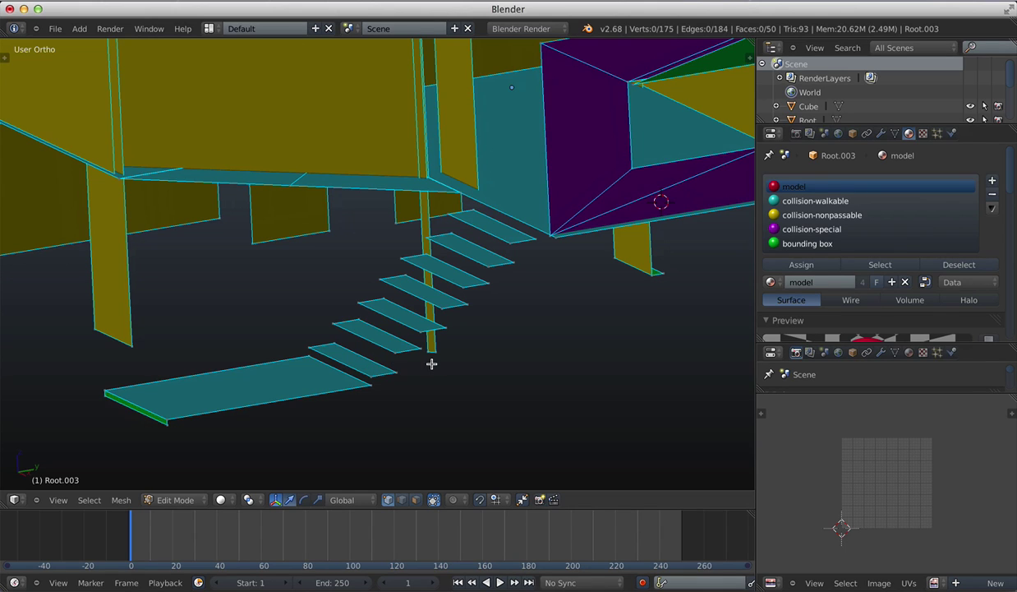
{"action": "middle_click_drag", "start_coordinate": [423, 366], "coordinate": [486, 347]}
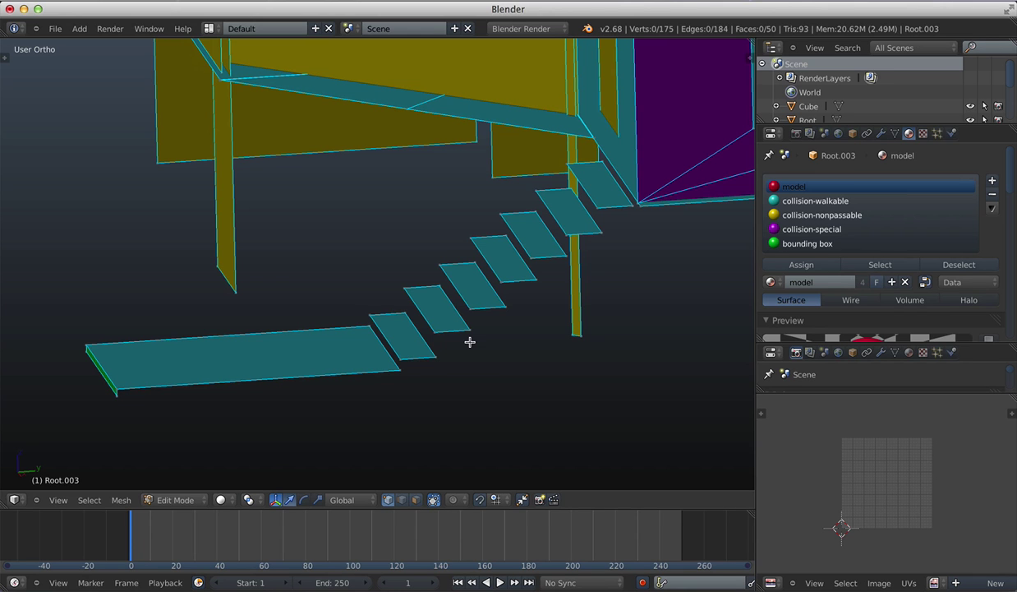
{"action": "middle_click_drag", "start_coordinate": [477, 310], "coordinate": [404, 297]}
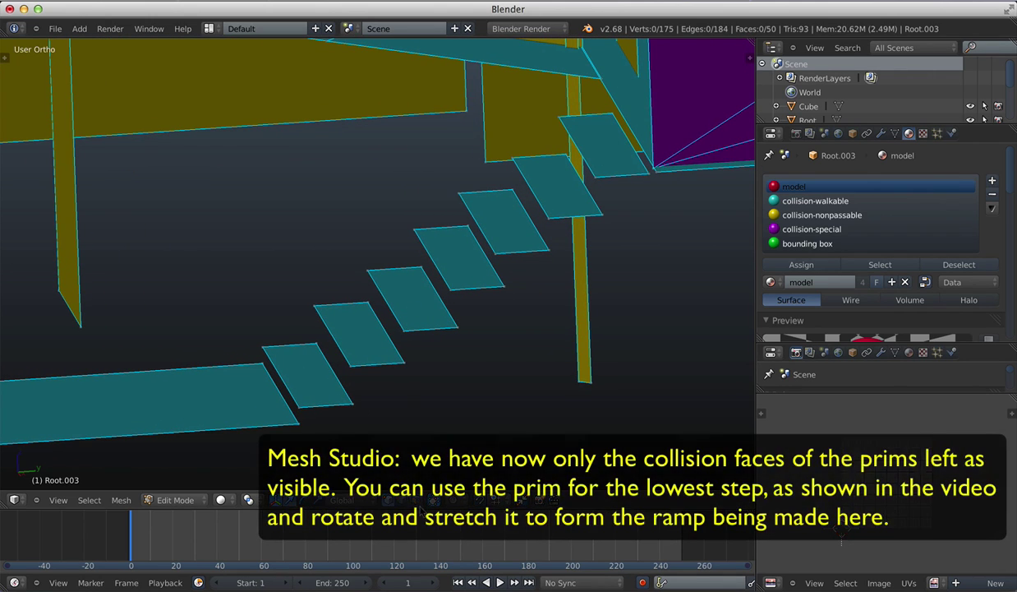
Extrude a new face from the lowest step's two corner vertices in front view
{"action": "right_click", "coordinate": [353, 403]}
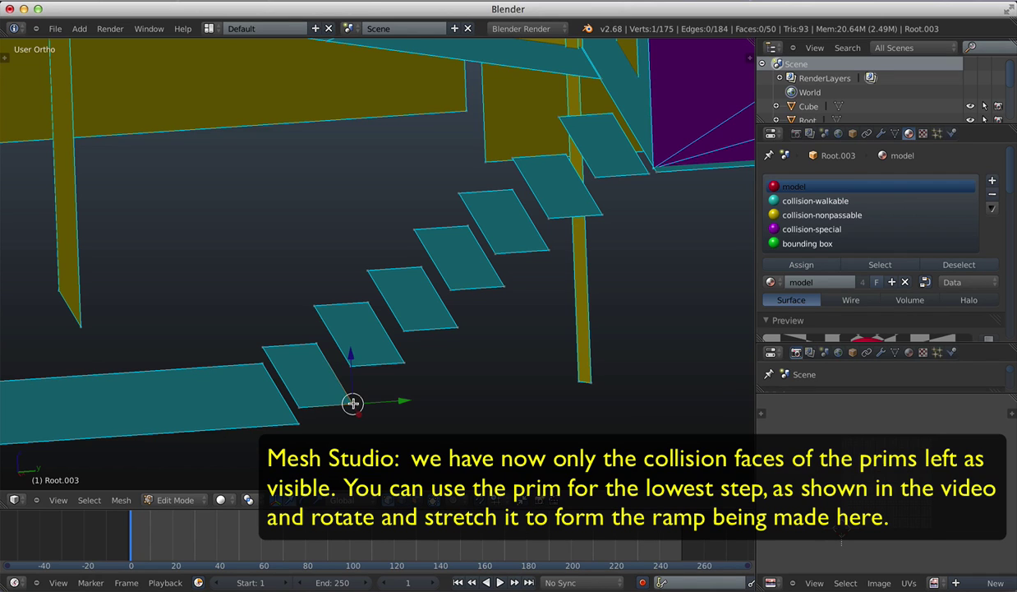
{"action": "right_click", "coordinate": [315, 342], "text": "shift"}
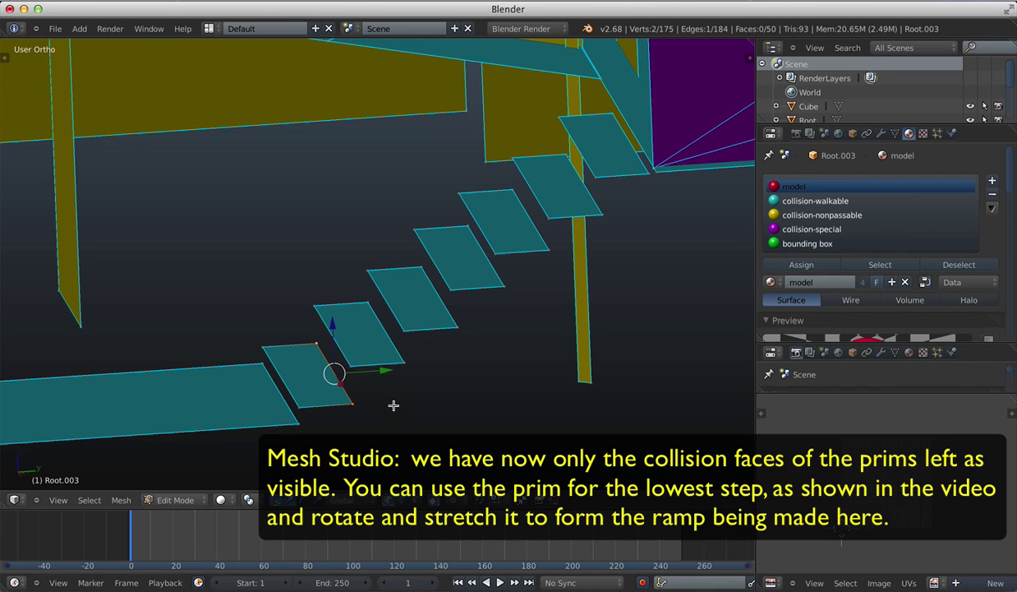
{"action": "key", "text": "KP_1"}
{"action": "key", "text": "e"}
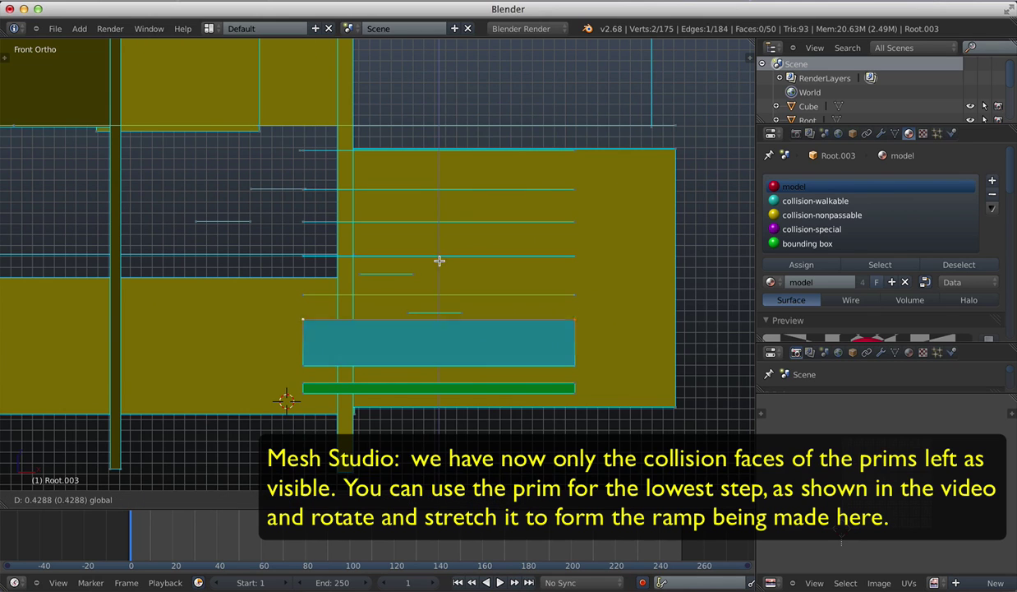
{"action": "left_click", "coordinate": [453, 103]}
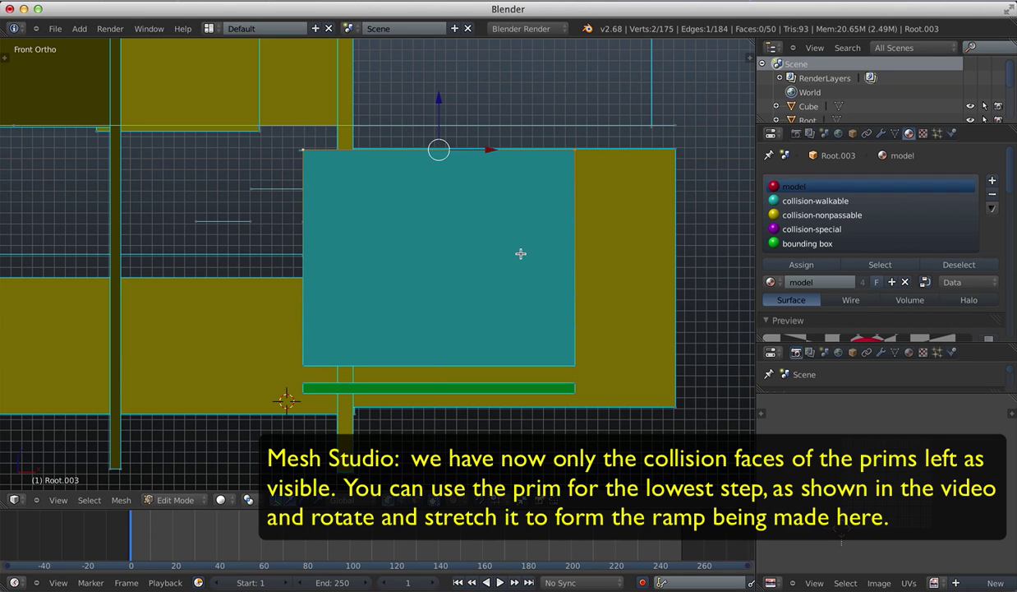
In Right Ortho view, move the ramp's top vertex along Y up to the landing
{"action": "middle_click_drag", "start_coordinate": [520, 253], "coordinate": [383, 290]}
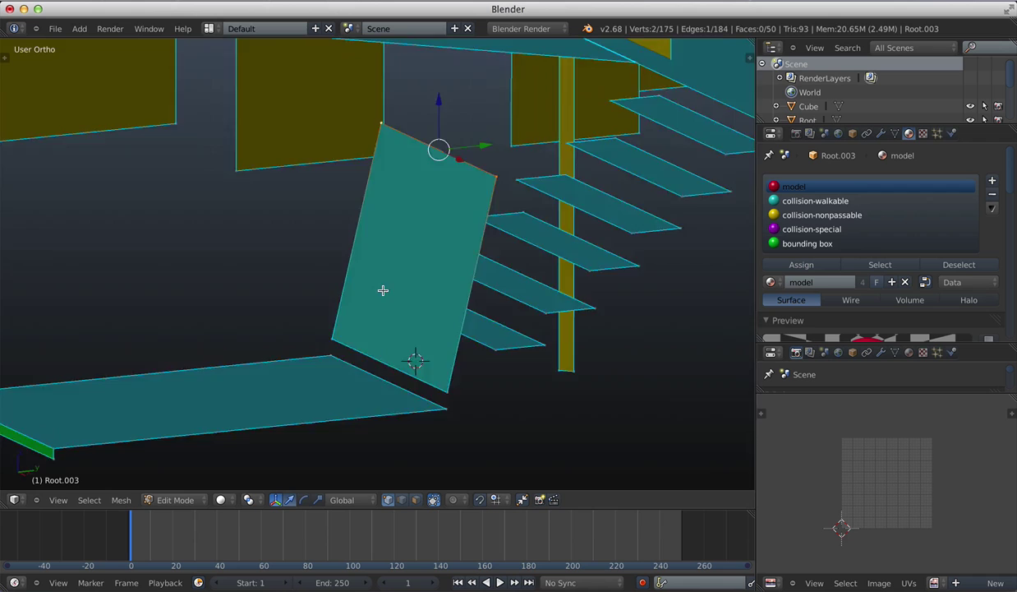
{"action": "key", "text": "KP_3"}
{"action": "scroll", "coordinate": [523, 271], "scroll_direction": "down", "scroll_amount": 5, "text": "ctrl"}
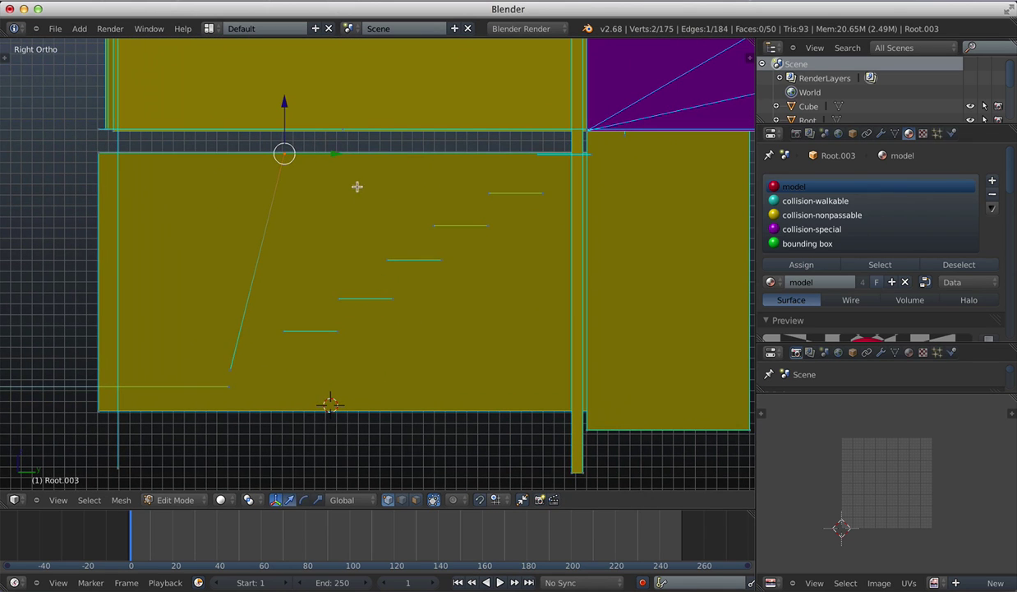
{"action": "key", "text": "g"}
{"action": "key", "text": "y"}
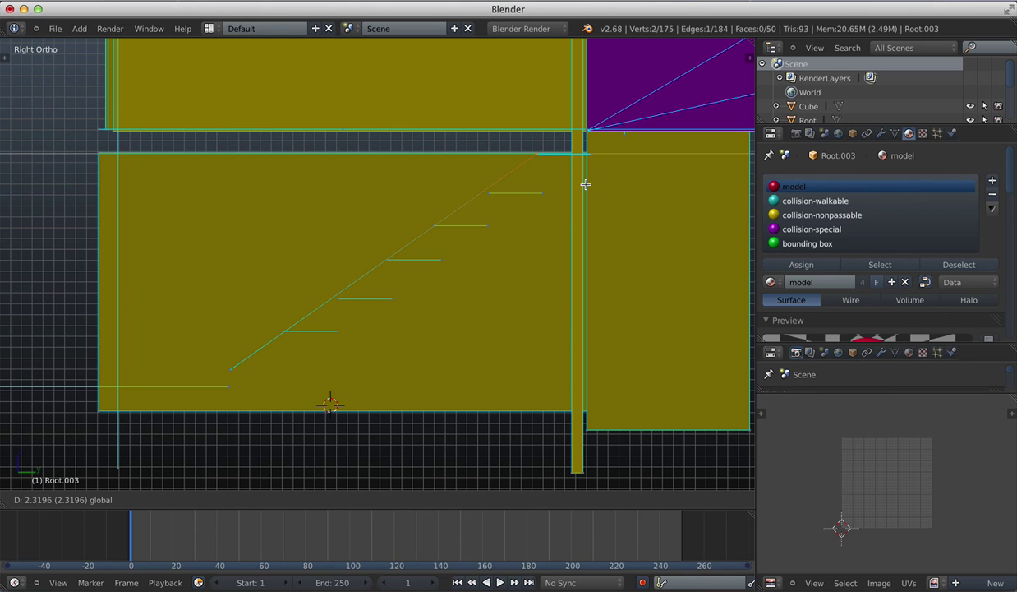
{"action": "left_click", "coordinate": [585, 185]}
{"action": "middle_click_drag", "start_coordinate": [501, 235], "coordinate": [490, 342]}
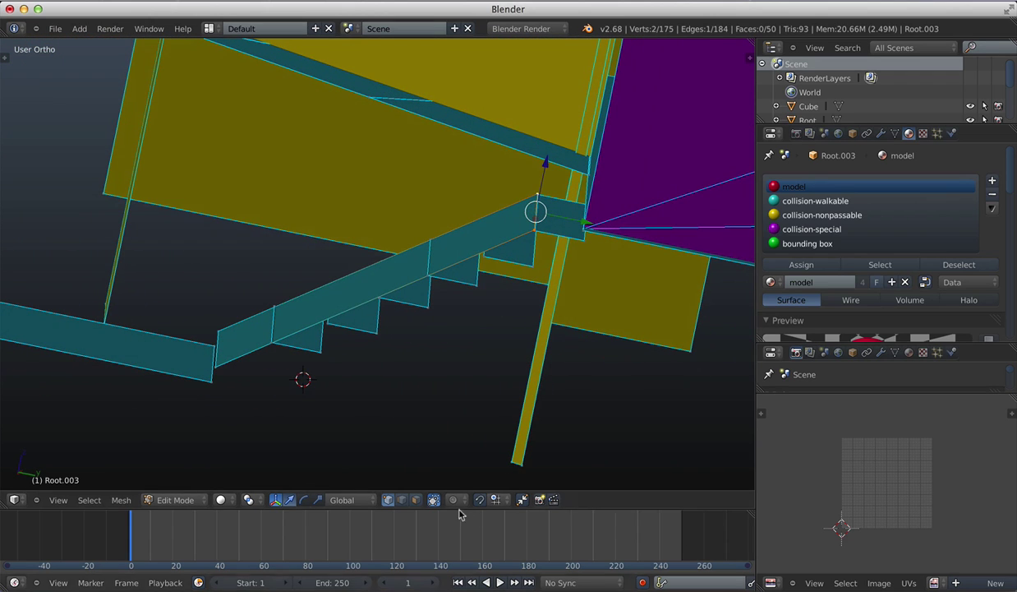
Select the five step faces under the ramp in face mode and delete their vertices
{"action": "left_click", "coordinate": [416, 499]}
{"action": "right_click", "coordinate": [514, 251]}
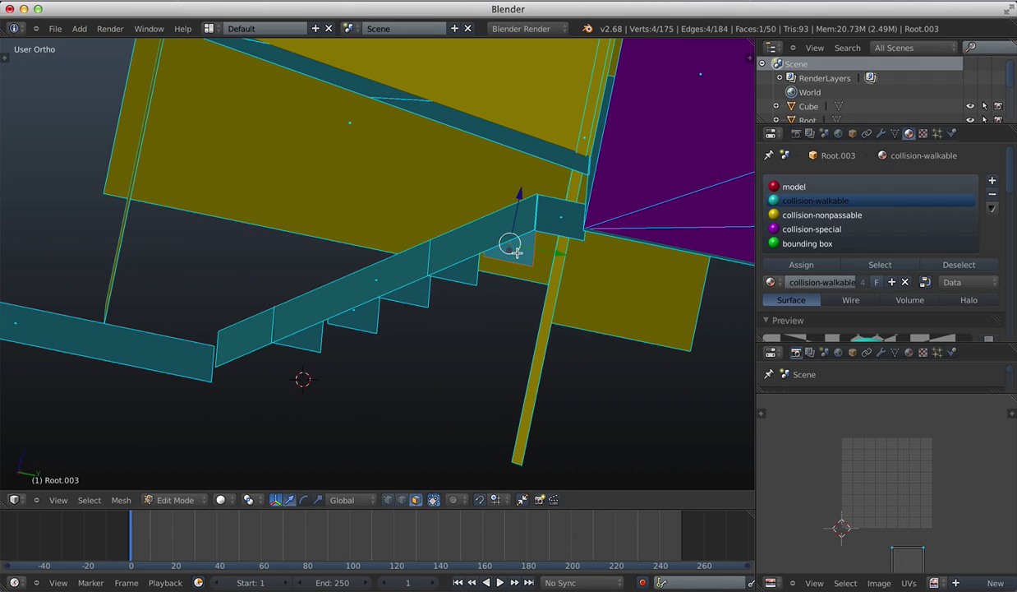
{"action": "right_click", "coordinate": [472, 274], "text": "shift"}
{"action": "right_click", "coordinate": [408, 287], "text": "shift"}
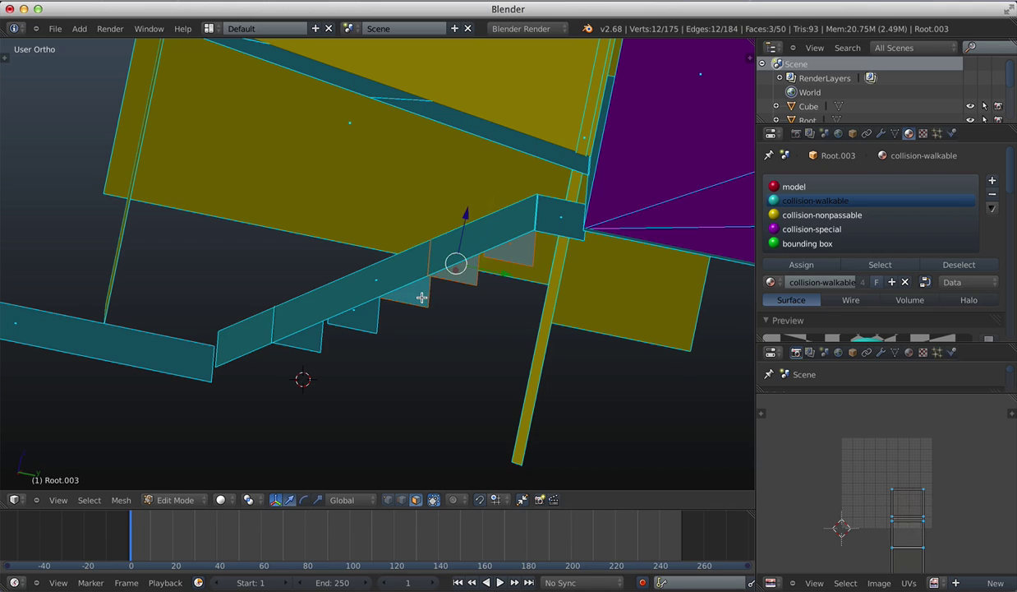
{"action": "right_click", "coordinate": [370, 322], "text": "shift"}
{"action": "right_click", "coordinate": [318, 337], "text": "shift"}
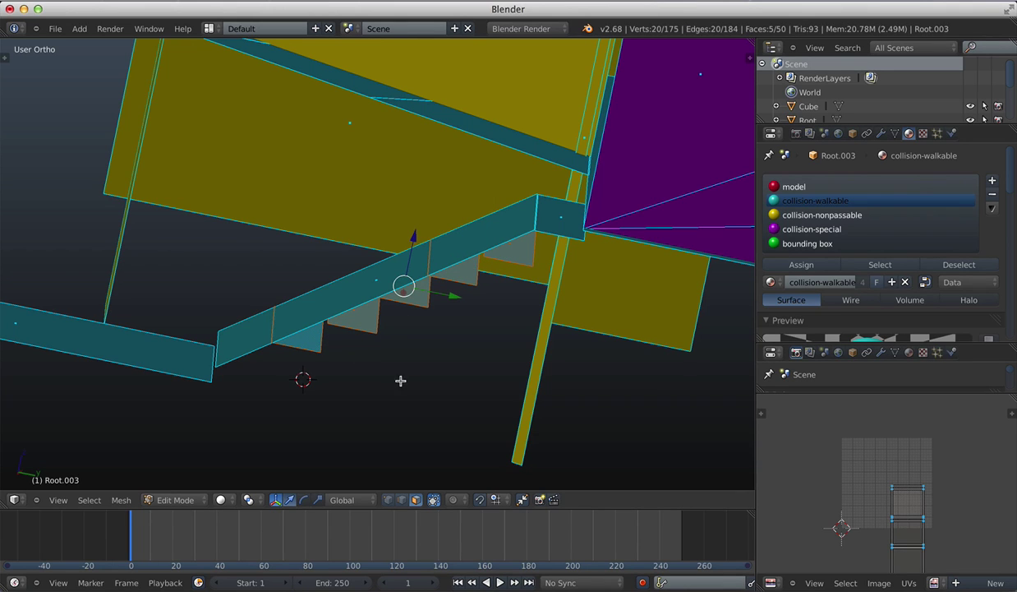
{"action": "key", "text": "x"}
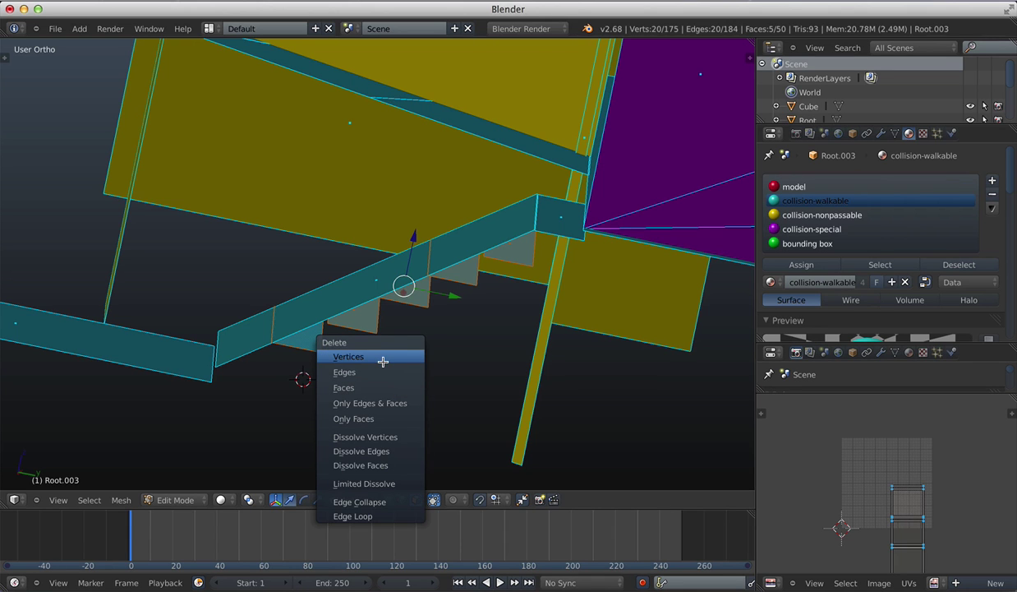
{"action": "left_click", "coordinate": [383, 359]}
{"action": "middle_click_drag", "start_coordinate": [452, 354], "coordinate": [473, 399]}
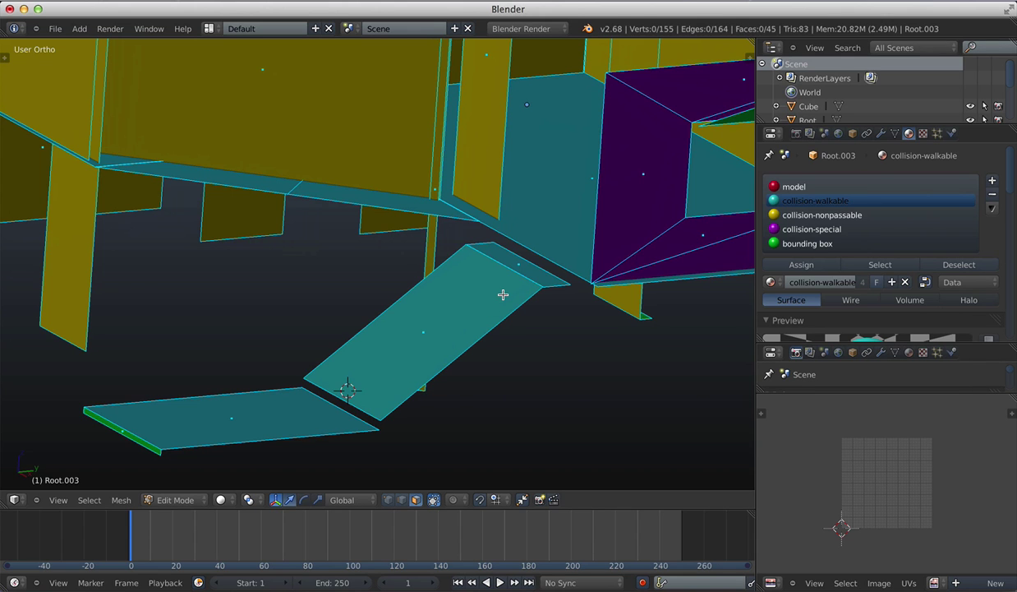
{"action": "middle_click_drag", "start_coordinate": [549, 296], "coordinate": [302, 291]}
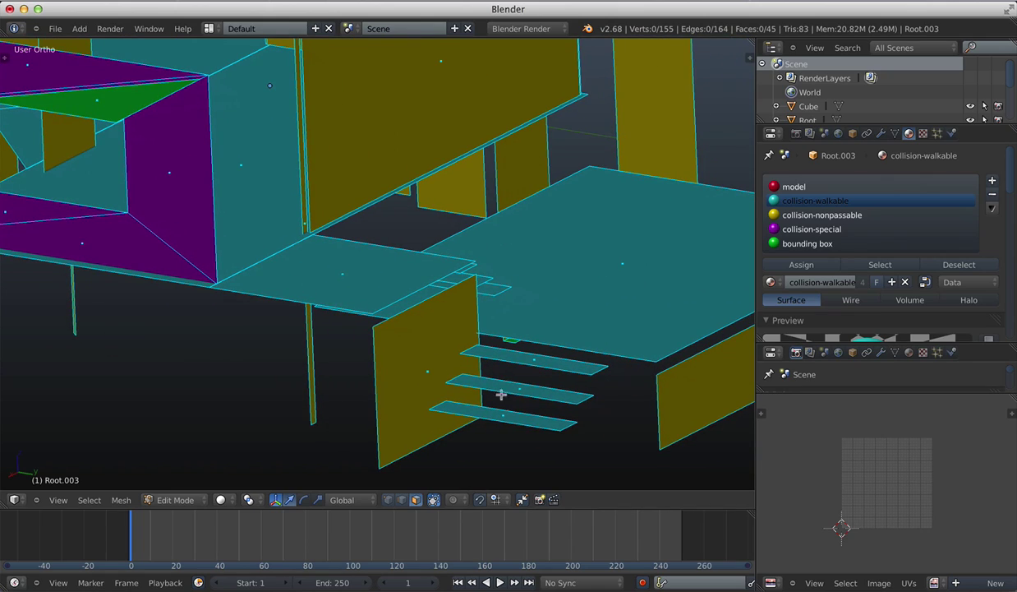
{"action": "middle_click_drag", "start_coordinate": [375, 325], "coordinate": [456, 302]}
{"action": "middle_click_drag", "start_coordinate": [292, 213], "coordinate": [434, 347]}
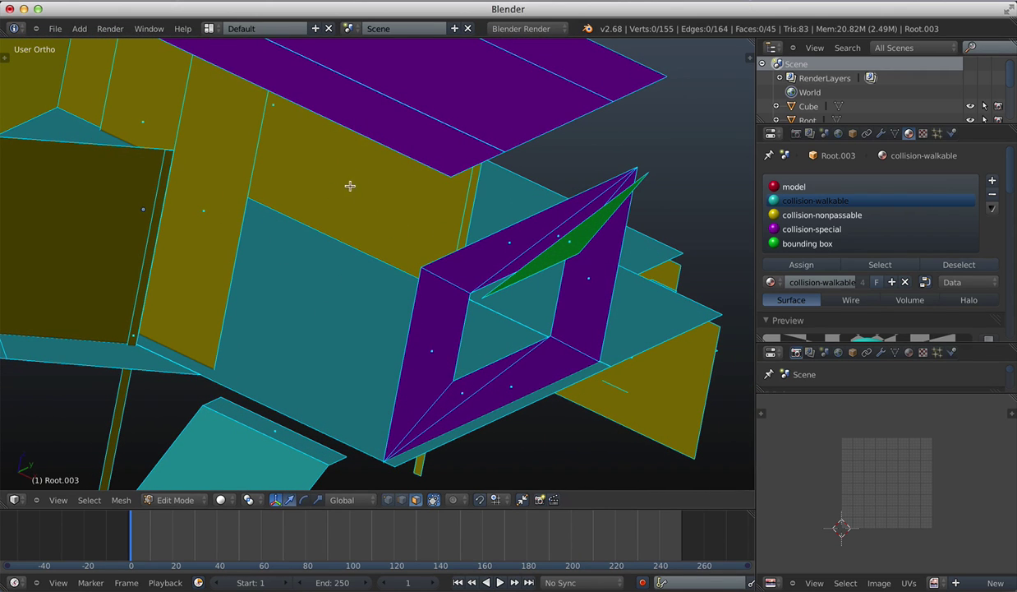
{"action": "middle_click_drag", "start_coordinate": [424, 302], "coordinate": [381, 305]}
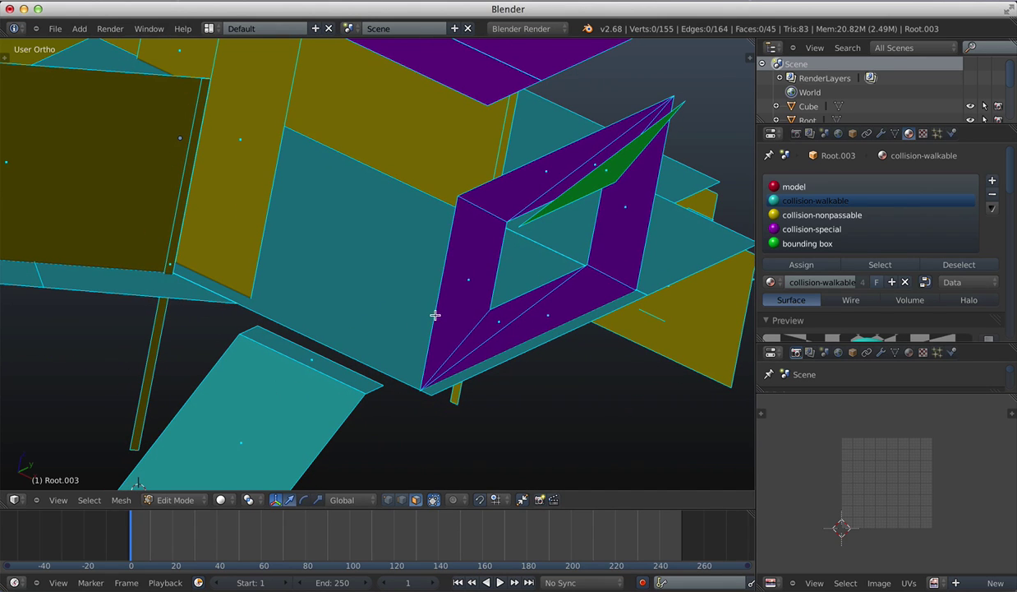
{"action": "middle_click_drag", "start_coordinate": [458, 309], "coordinate": [464, 336]}
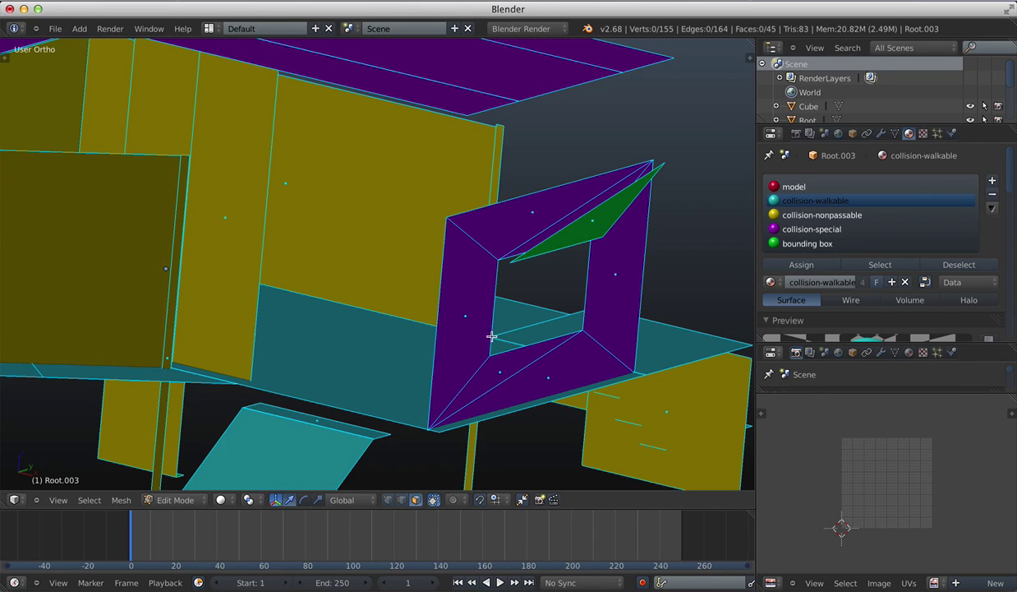
{"action": "middle_click_drag", "start_coordinate": [492, 337], "coordinate": [350, 327]}
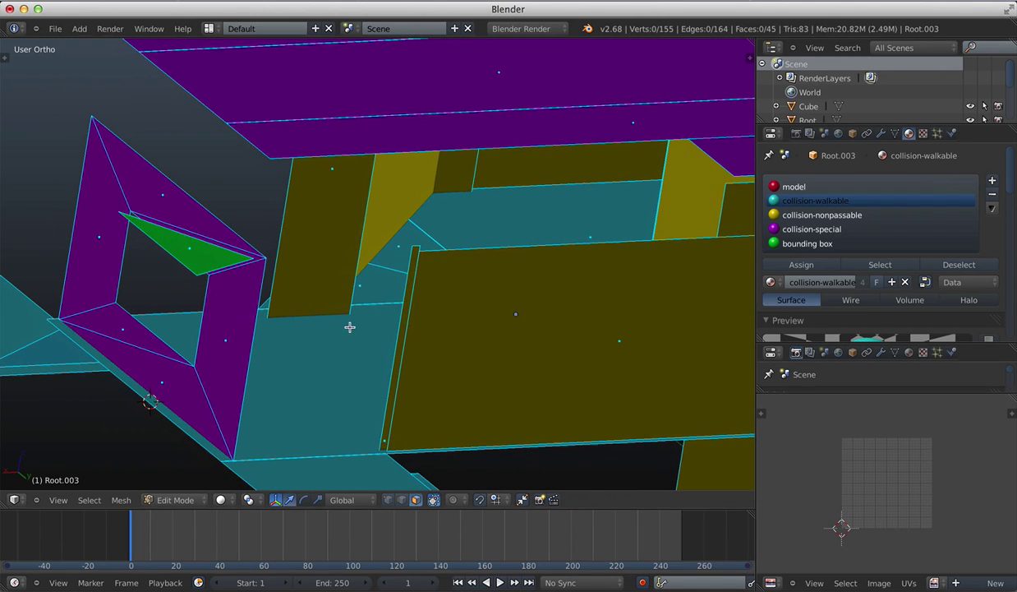
{"action": "middle_click_drag", "start_coordinate": [254, 335], "coordinate": [322, 316]}
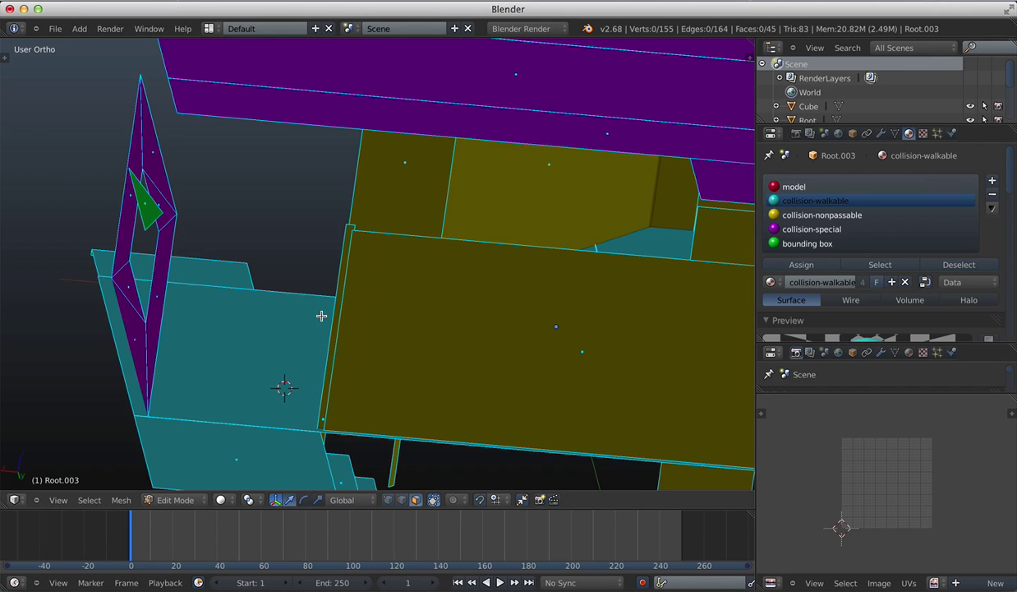
{"action": "middle_click_drag", "start_coordinate": [349, 329], "coordinate": [378, 264]}
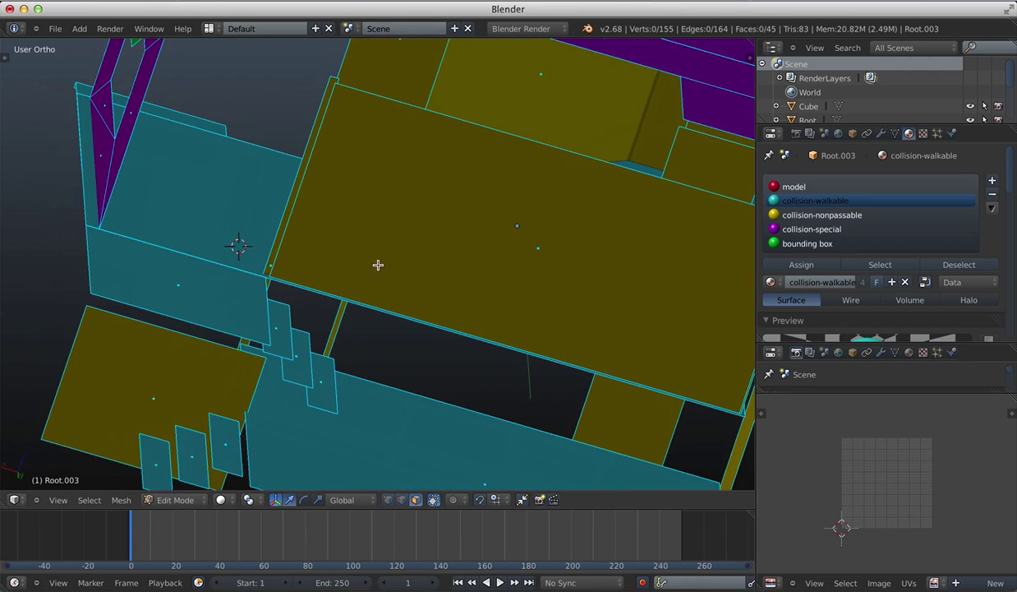
{"action": "middle_click_drag", "start_coordinate": [333, 298], "coordinate": [388, 251], "text": "shift"}
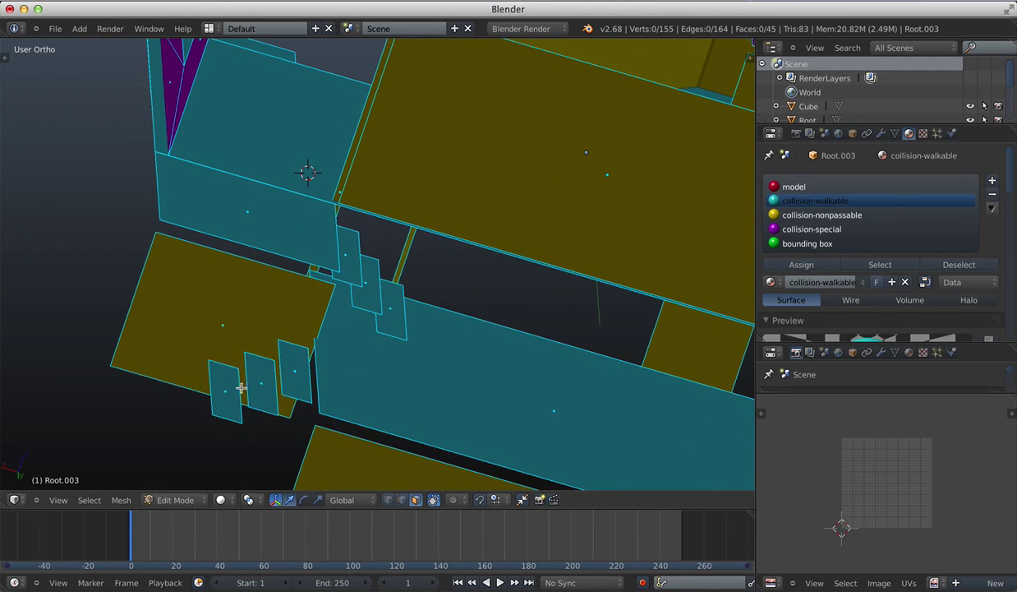
{"action": "middle_click_drag", "start_coordinate": [465, 360], "coordinate": [418, 381]}
{"action": "middle_click_drag", "start_coordinate": [514, 327], "coordinate": [443, 247]}
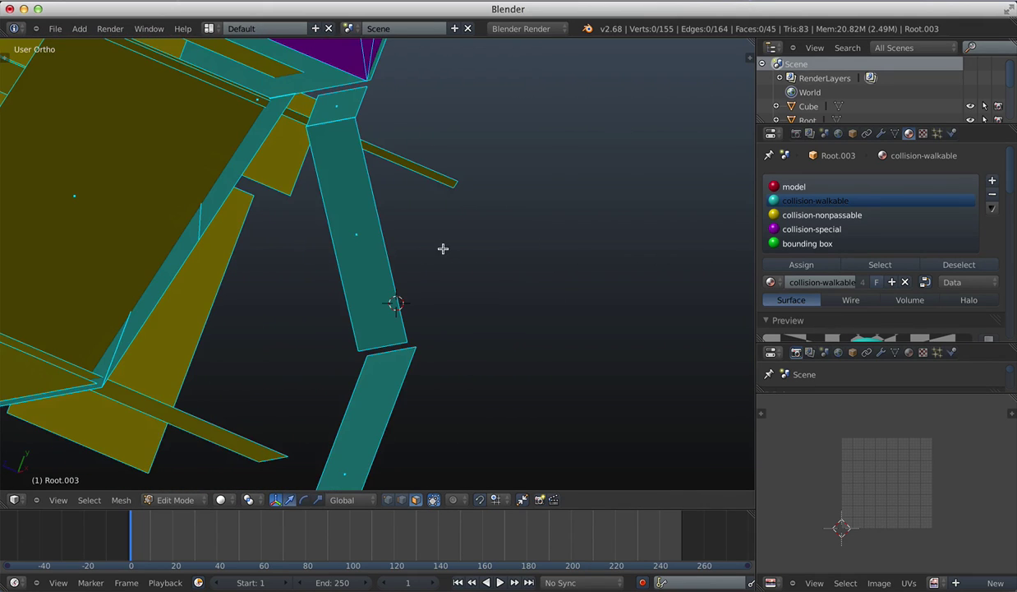
{"action": "middle_click_drag", "start_coordinate": [351, 190], "coordinate": [491, 252]}
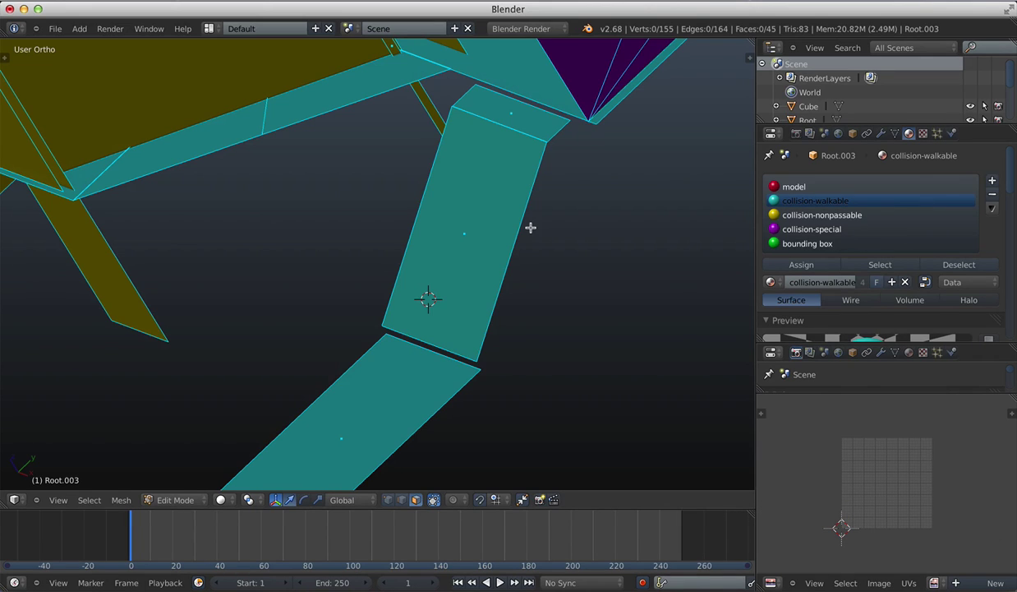
{"action": "middle_click_drag", "start_coordinate": [504, 229], "coordinate": [458, 254]}
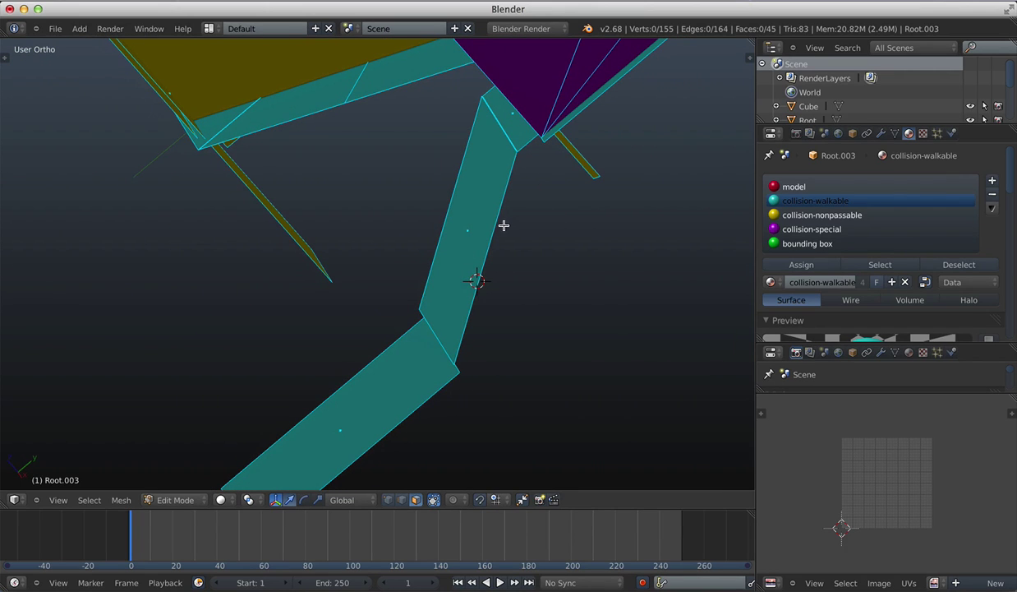
{"action": "middle_click_drag", "start_coordinate": [490, 227], "coordinate": [550, 199]}
{"action": "scroll", "coordinate": [500, 211], "scroll_direction": "down", "scroll_amount": 5}
{"action": "scroll", "coordinate": [542, 188], "scroll_direction": "up", "scroll_amount": 3}
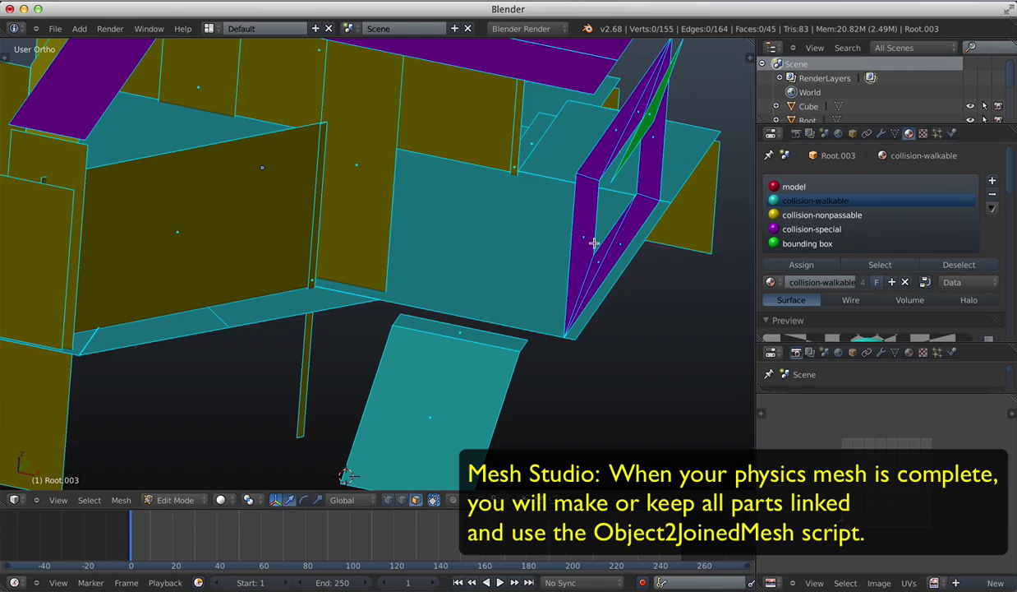
{"action": "middle_click_drag", "start_coordinate": [593, 243], "coordinate": [493, 291]}
{"action": "scroll", "coordinate": [579, 332], "scroll_direction": "down", "scroll_amount": 2}
{"action": "scroll", "coordinate": [471, 323], "scroll_direction": "down", "scroll_amount": 2}
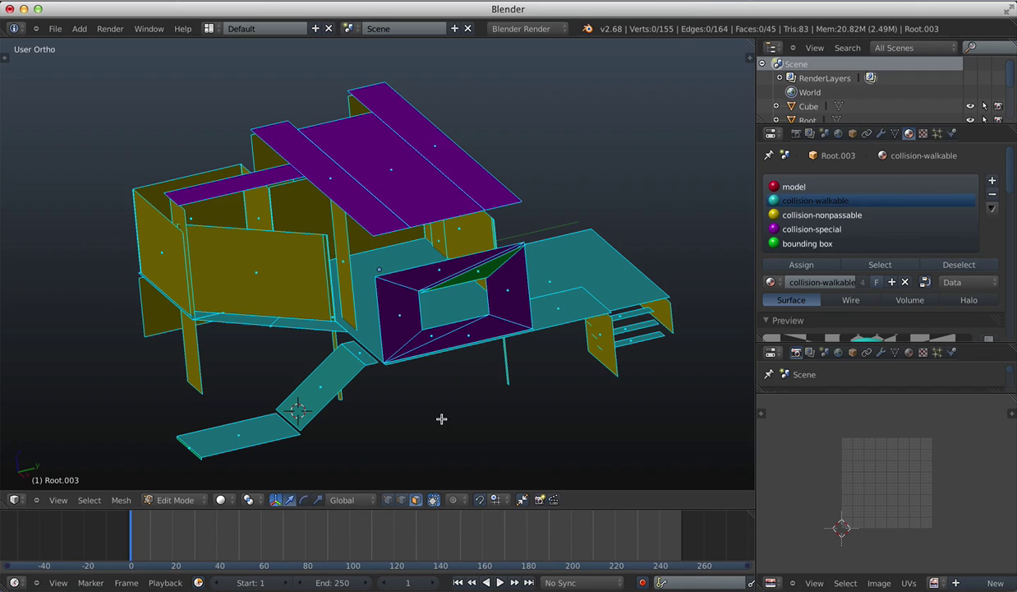
Return to Object Mode and compare the grey original model layer against the collision layer
{"action": "key", "text": "Tab"}
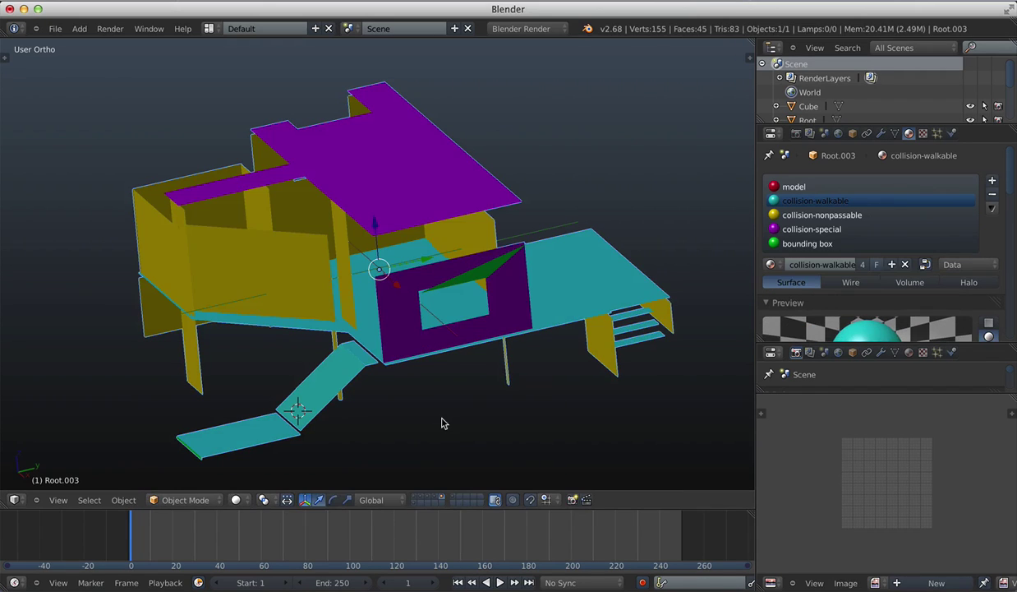
{"action": "left_click", "coordinate": [416, 499]}
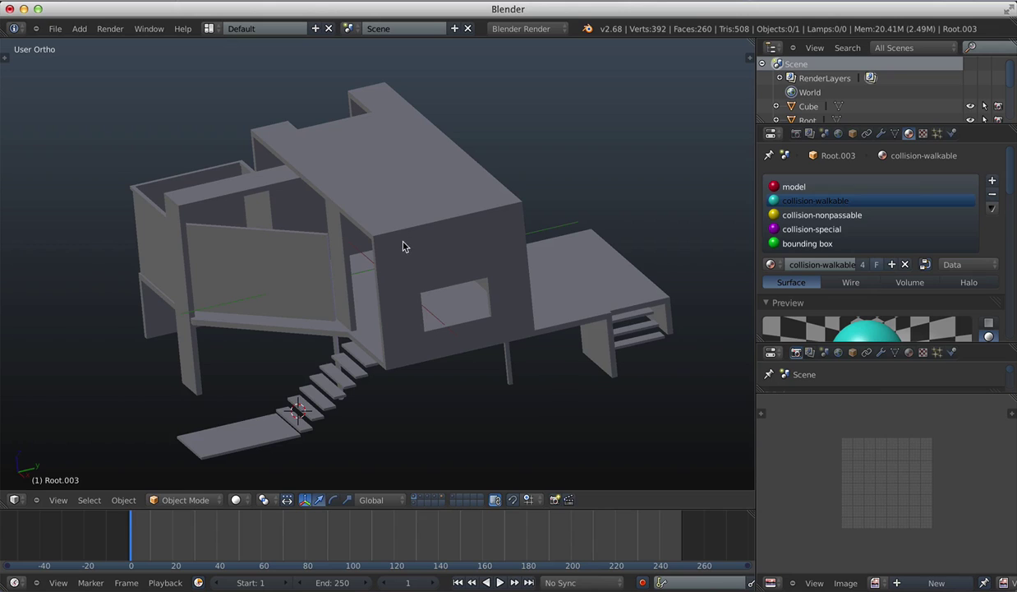
{"action": "left_click", "coordinate": [442, 500]}
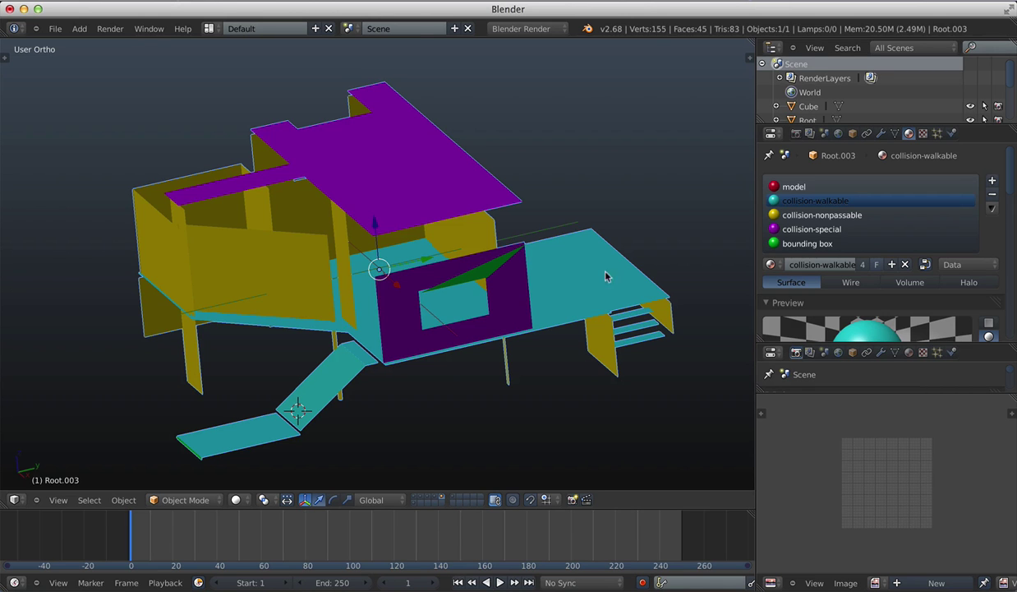
{"action": "middle_click_drag", "start_coordinate": [511, 277], "coordinate": [321, 307]}
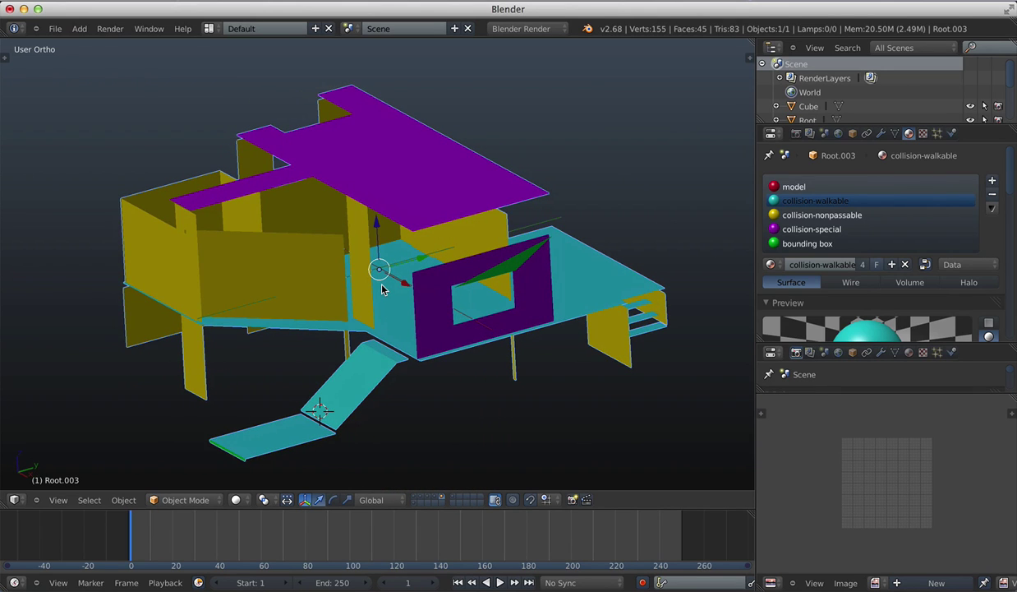
{"action": "middle_click_drag", "start_coordinate": [501, 279], "coordinate": [621, 260]}
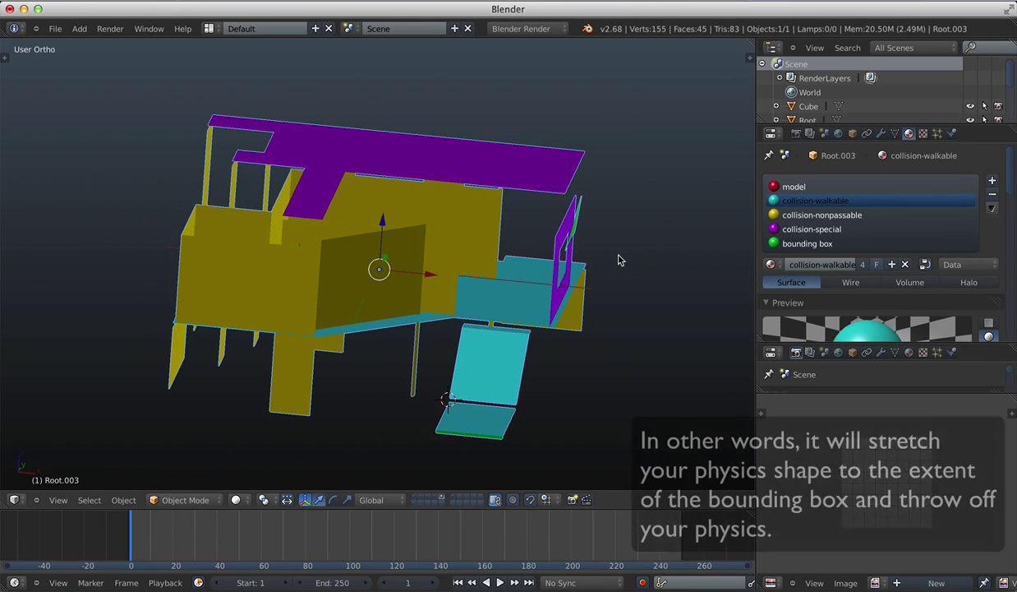